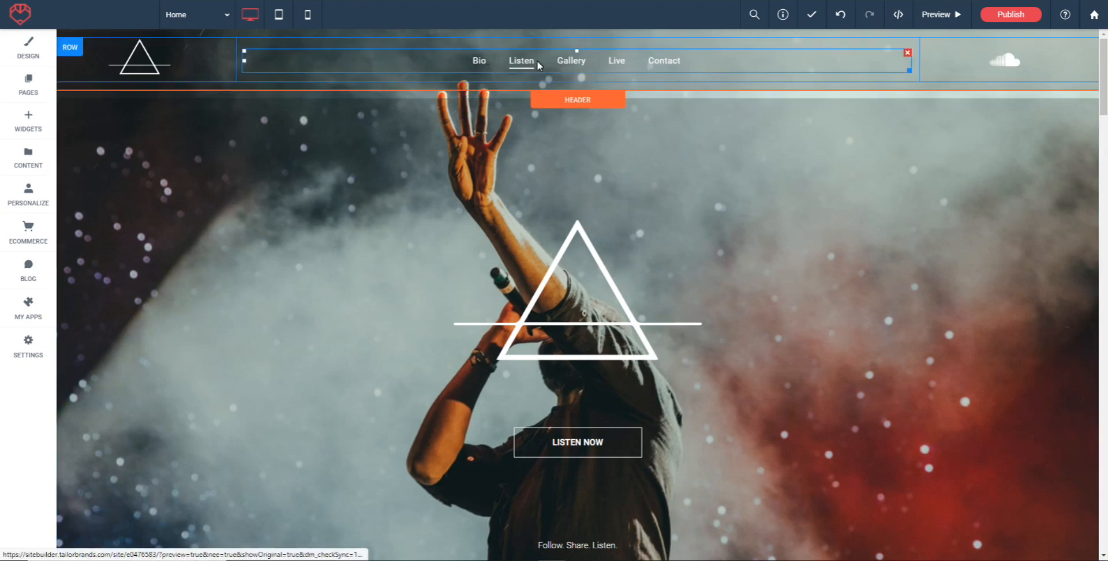
Step: Try the header navigation's Gallery, Live and Contact links to see which page sections they lead to
left_click(573, 64)
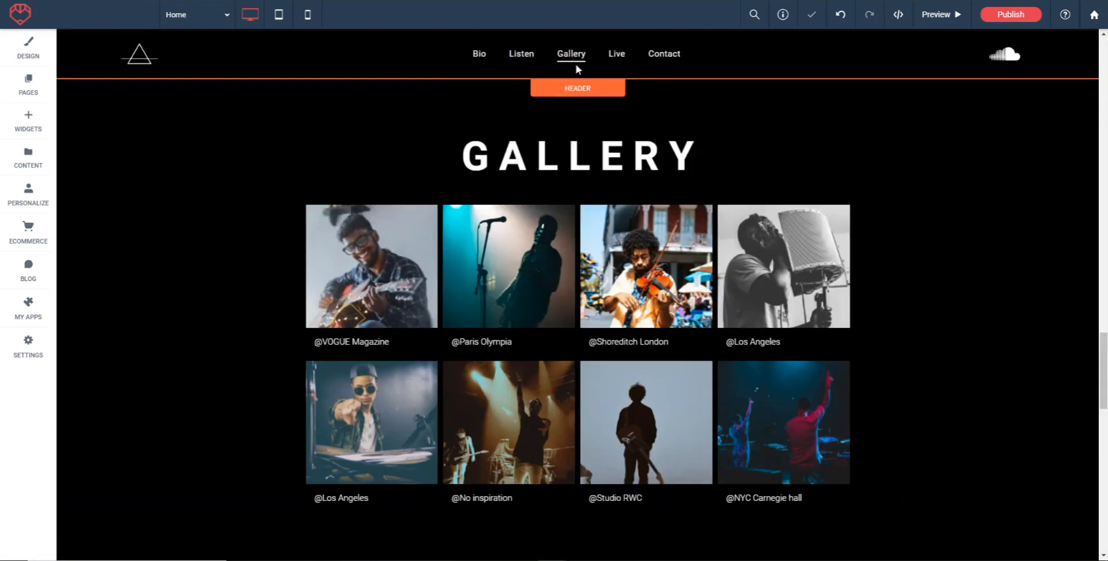
left_click(616, 56)
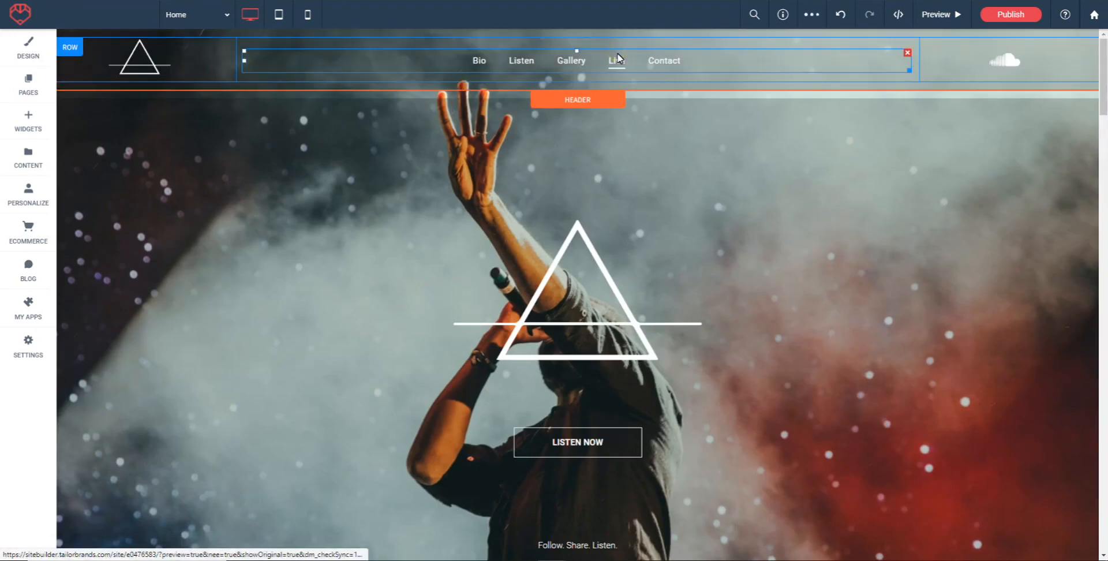
left_click(664, 65)
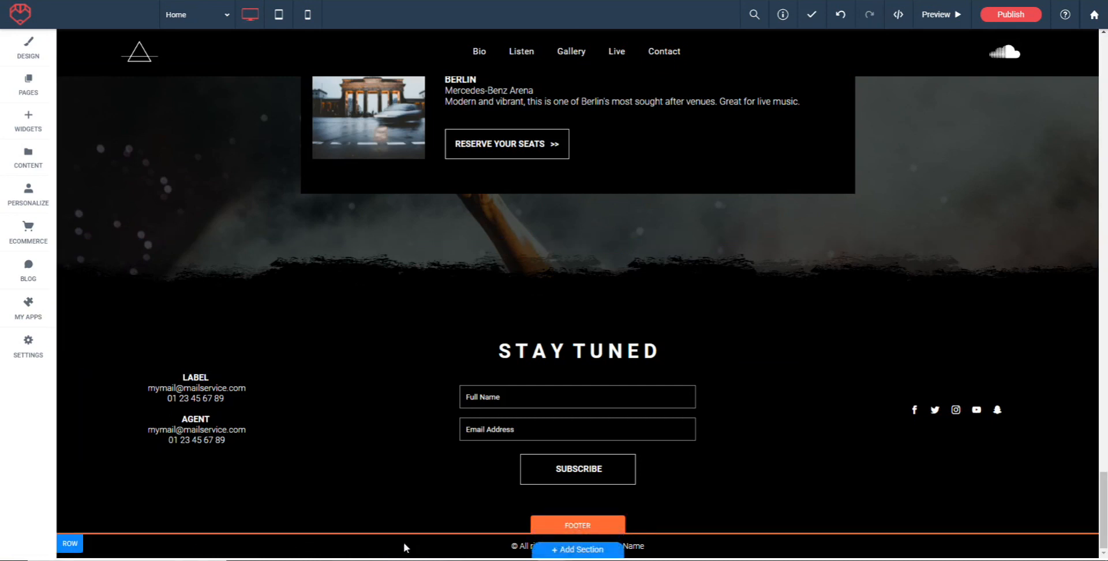
Step: Add a new row directly above the footer's copyright row
left_click(69, 544)
mouse_move(86, 431)
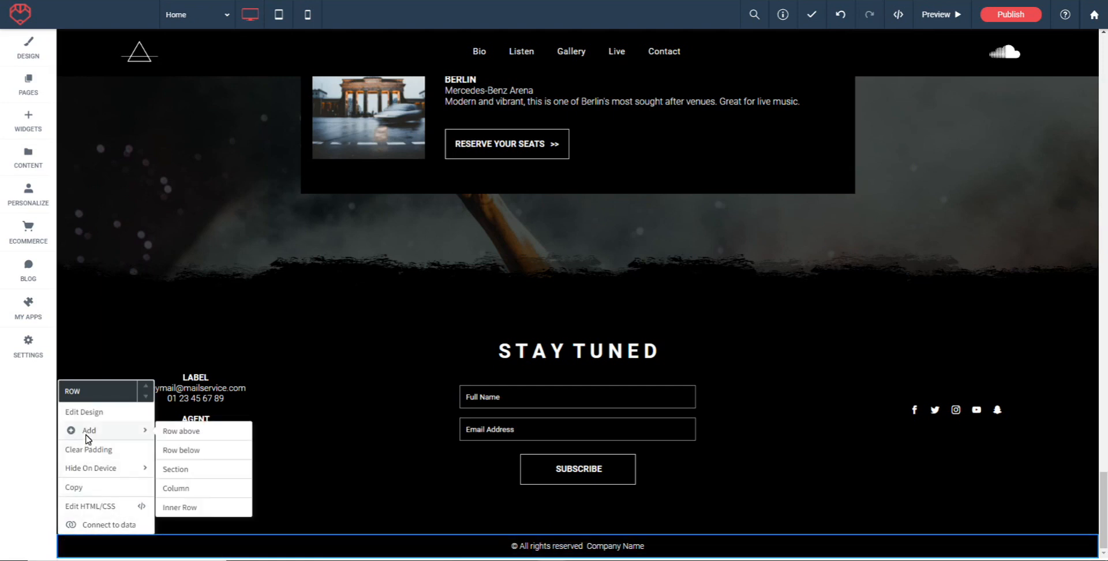
left_click(198, 432)
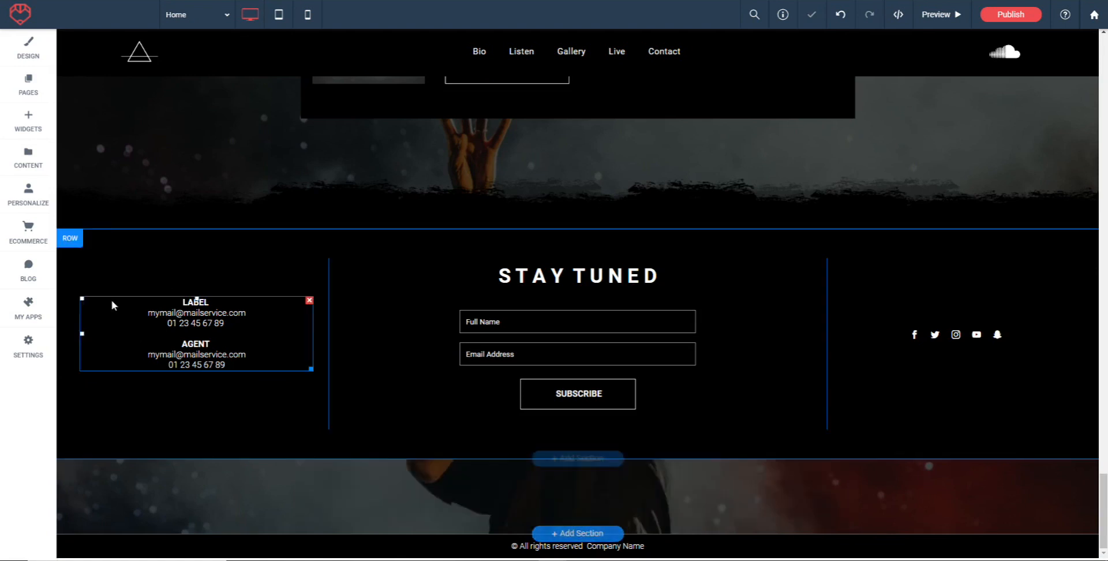
Step: Place a Navigation Links widget from the Advanced widgets in the new row above the copyright line
left_click(28, 125)
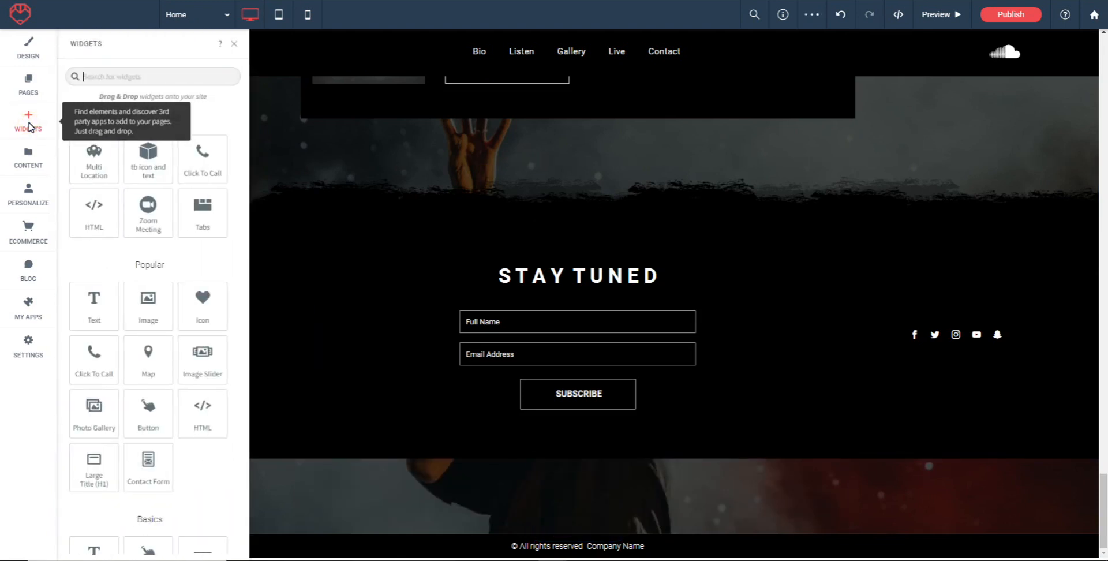
left_click_drag(237, 150, 233, 517)
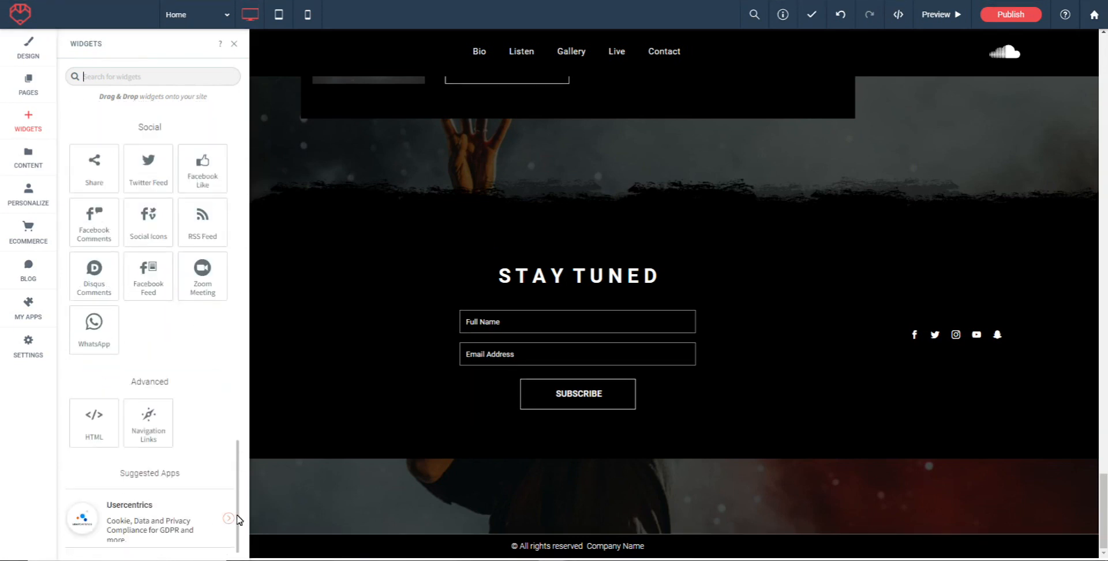
left_click_drag(148, 424, 595, 486)
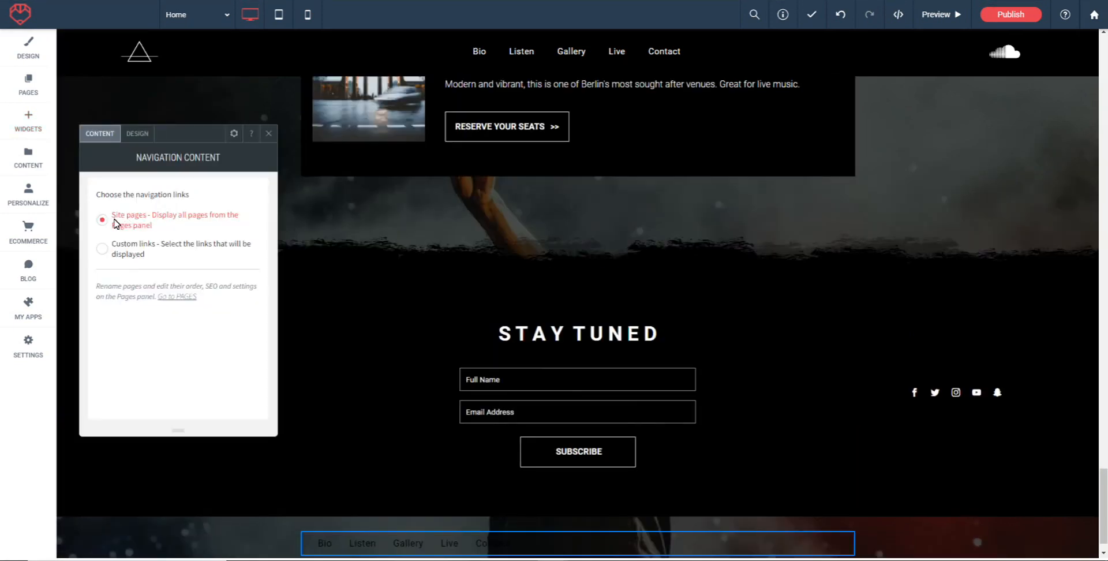
scroll(650, 370, "down", 1)
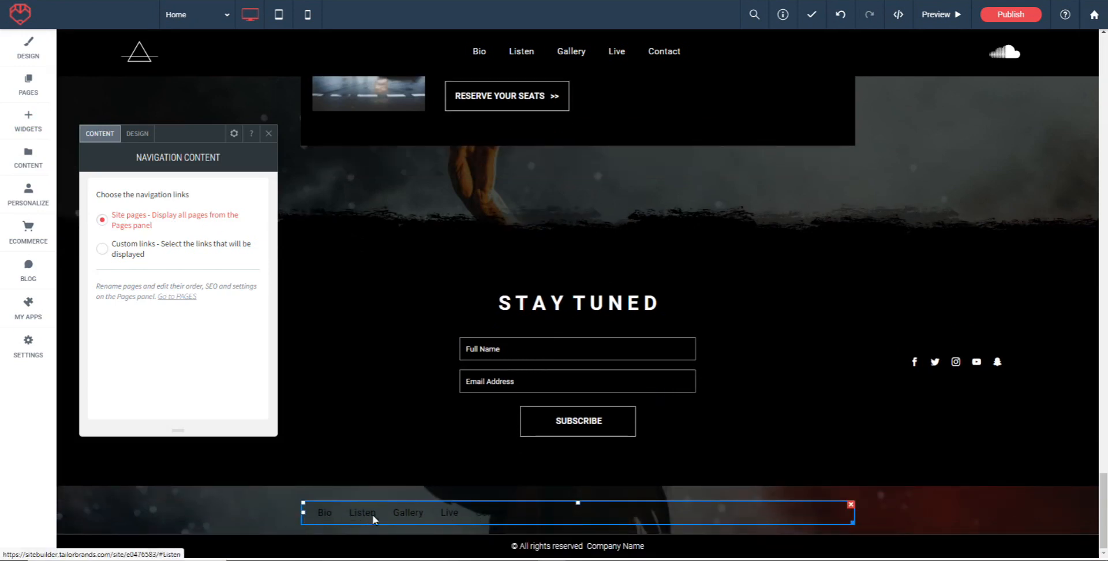
Step: Switch the navigation to custom links and add a second item linked to the Live anchor on the Home page
left_click(102, 248)
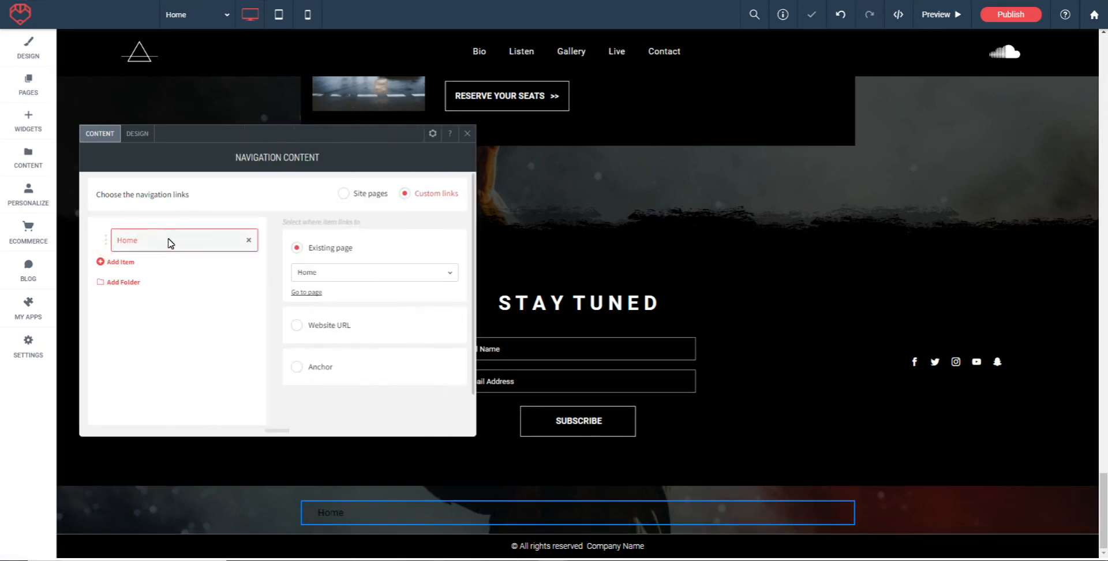
left_click(122, 261)
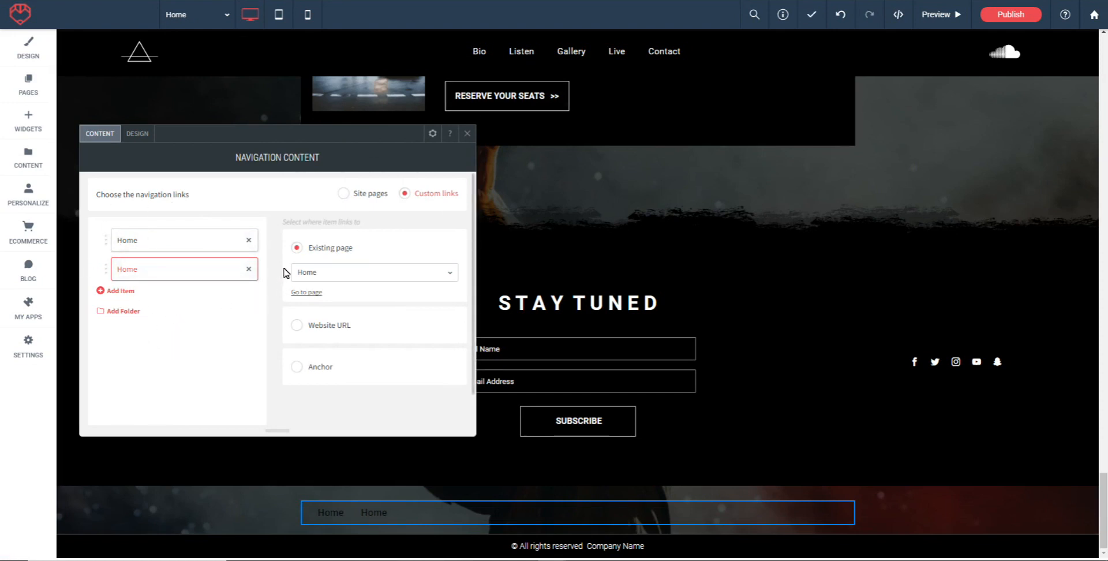
left_click(298, 369)
left_click(420, 359)
left_click(381, 376)
left_click(415, 386)
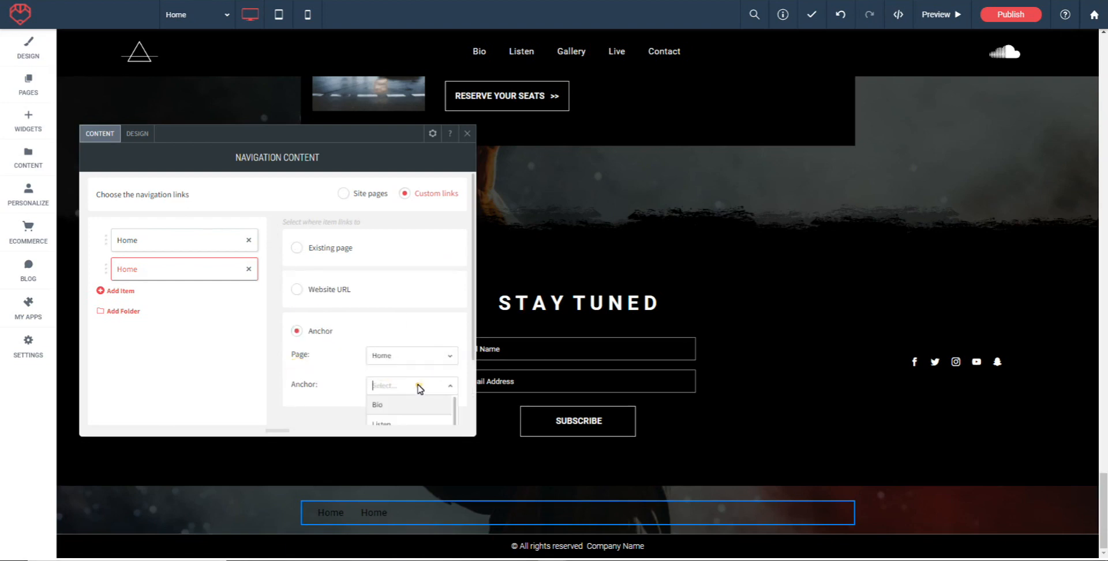
left_click(381, 389)
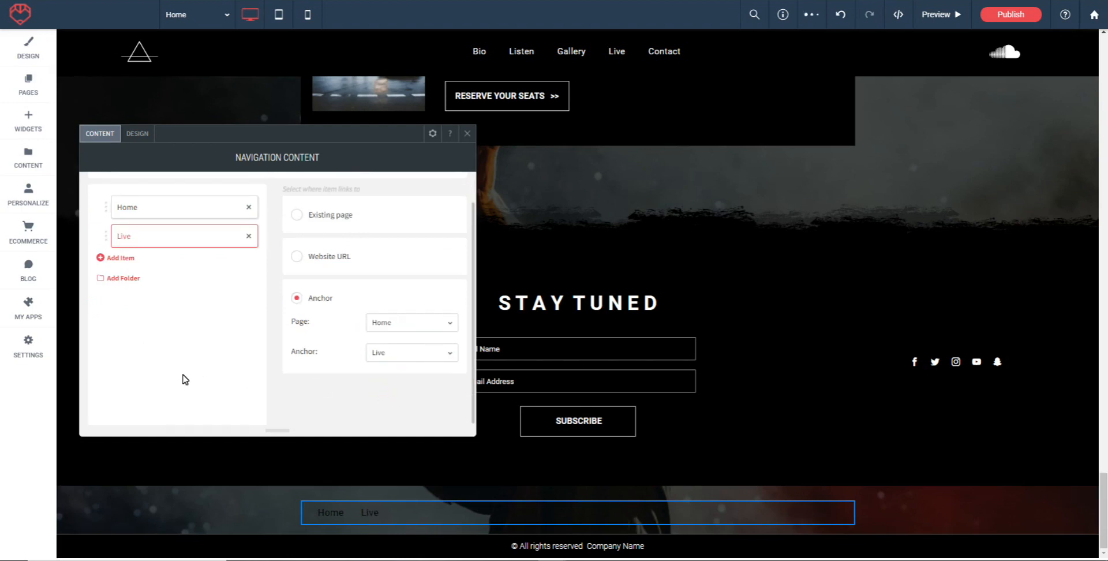
Step: Add a third navigation item linked to the Contact anchor on the Home page
left_click(119, 258)
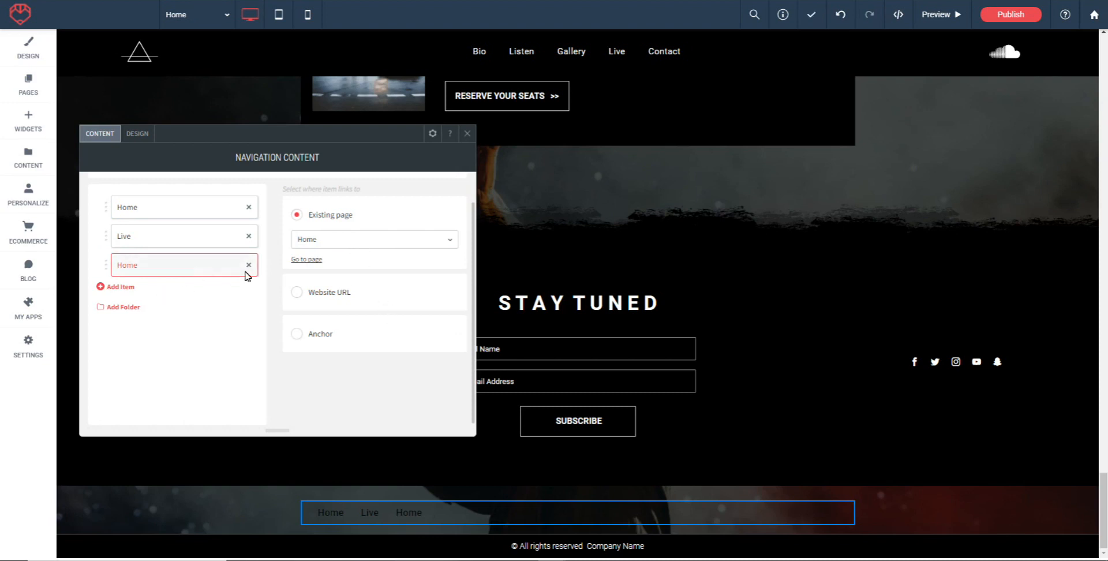
left_click(297, 336)
left_click(405, 322)
left_click(399, 341)
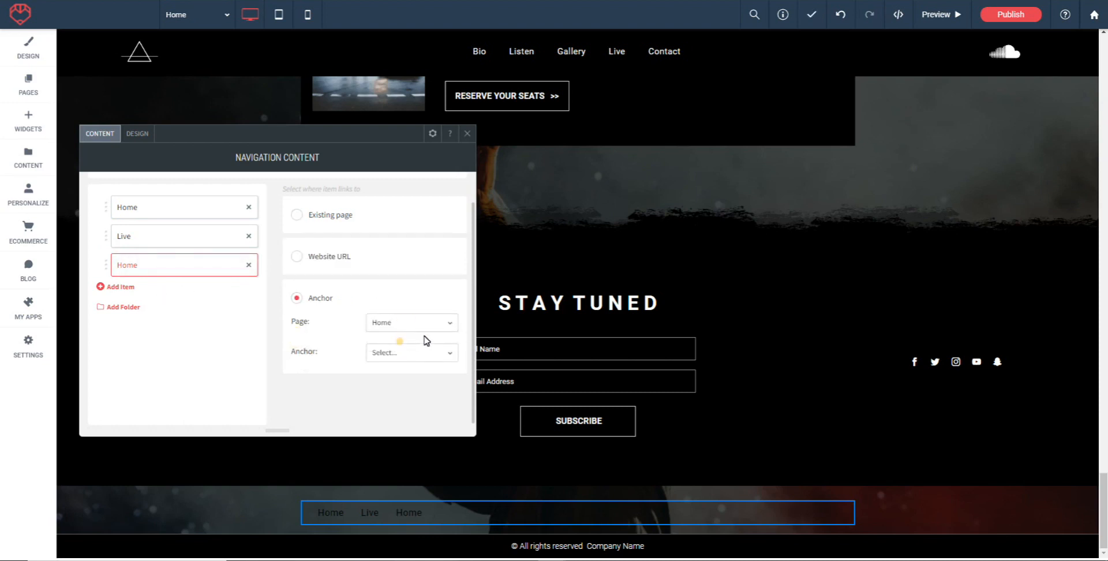
left_click(408, 354)
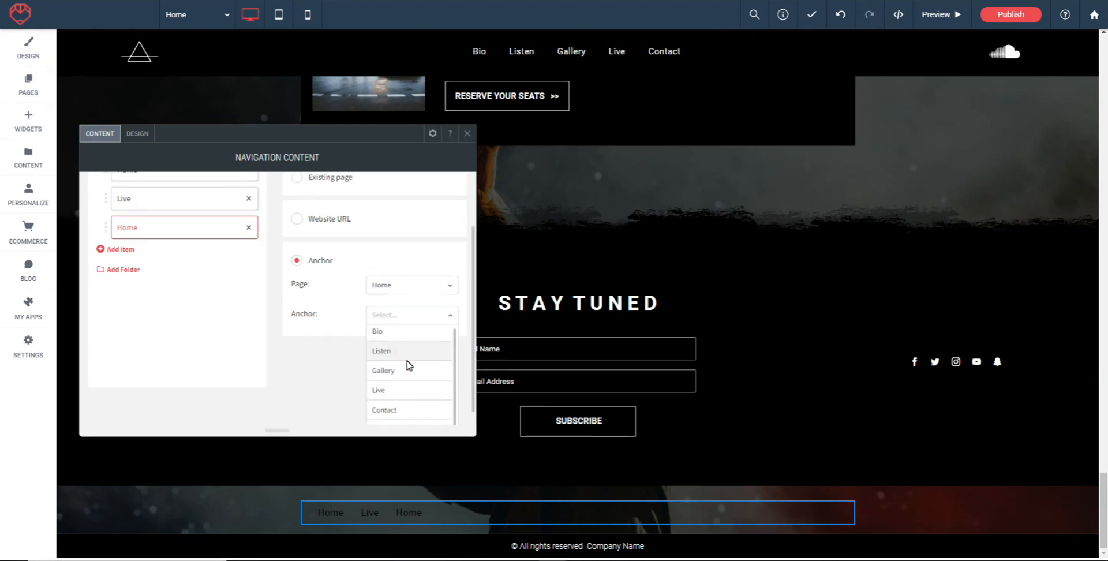
left_click(386, 411)
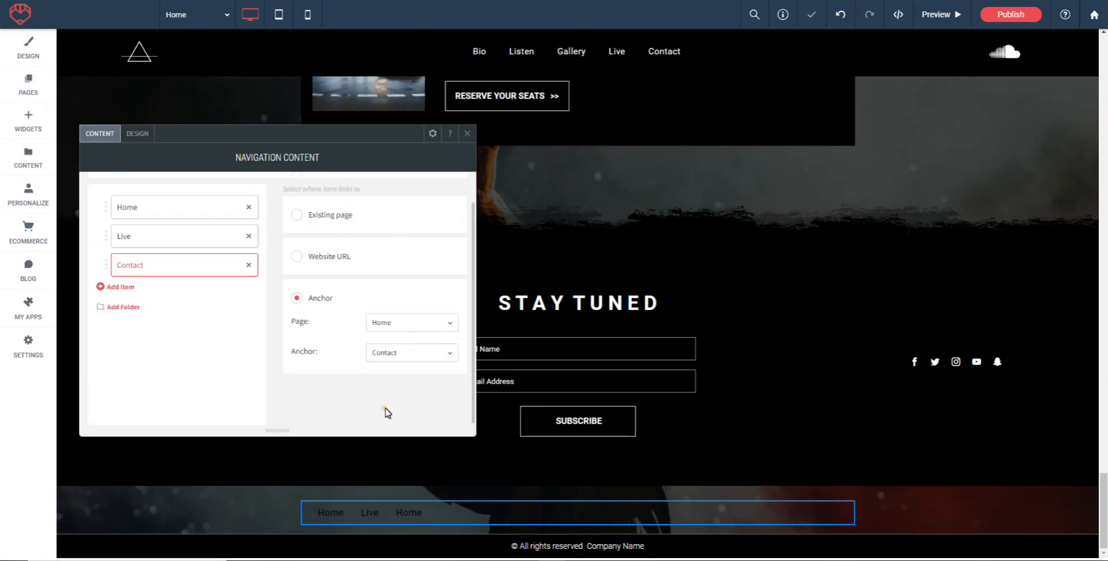
scroll(181, 355, "up", 1)
scroll(180, 367, "down", 1)
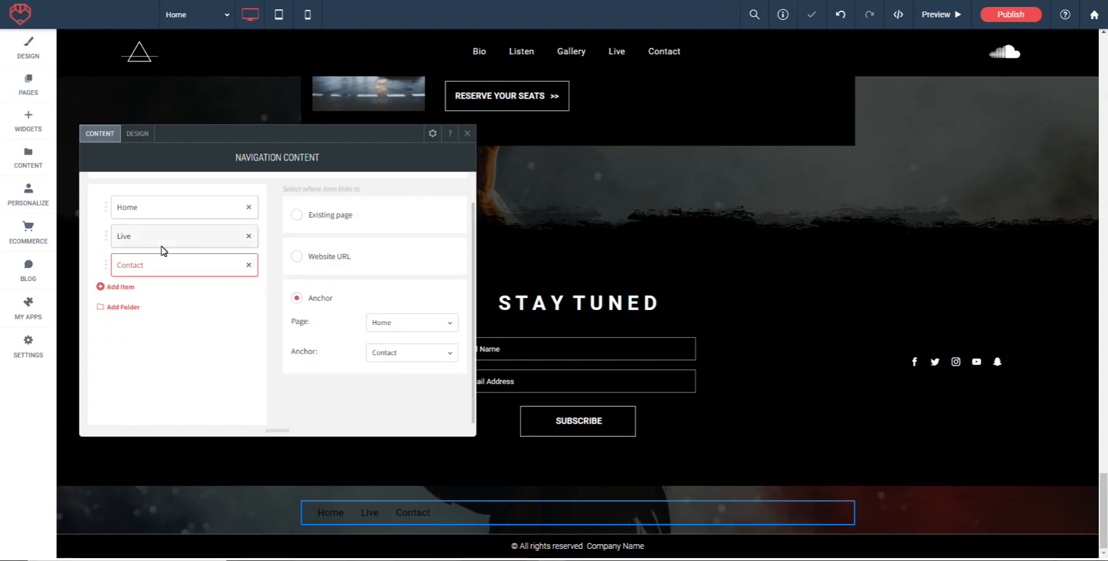
Step: Try switching the Contact item's link type to Website URL, then restore its Contact anchor
left_click(296, 258)
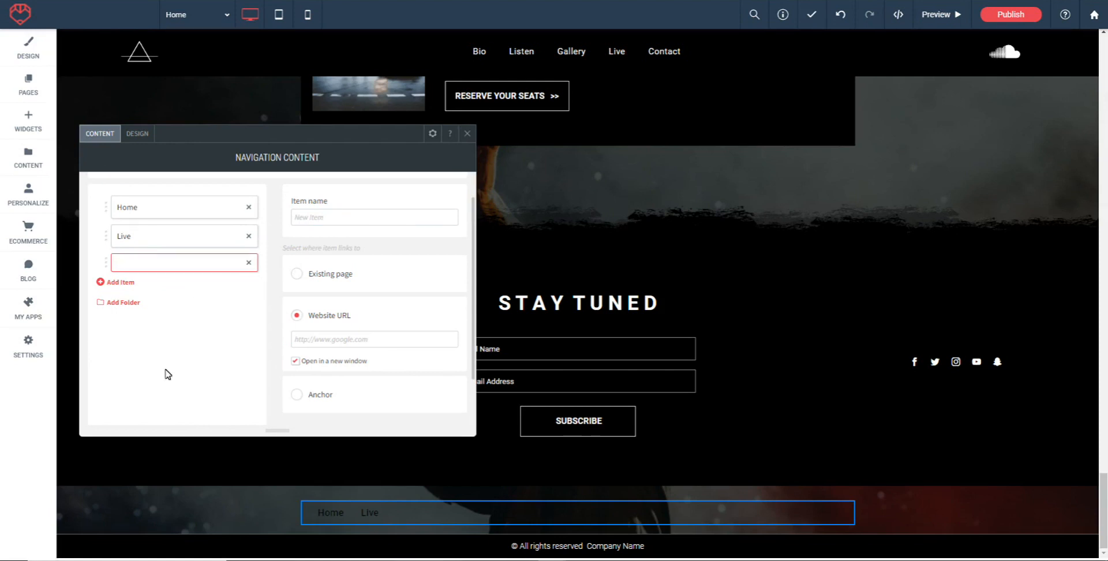
scroll(210, 321, "down", 1)
scroll(224, 323, "up", 2)
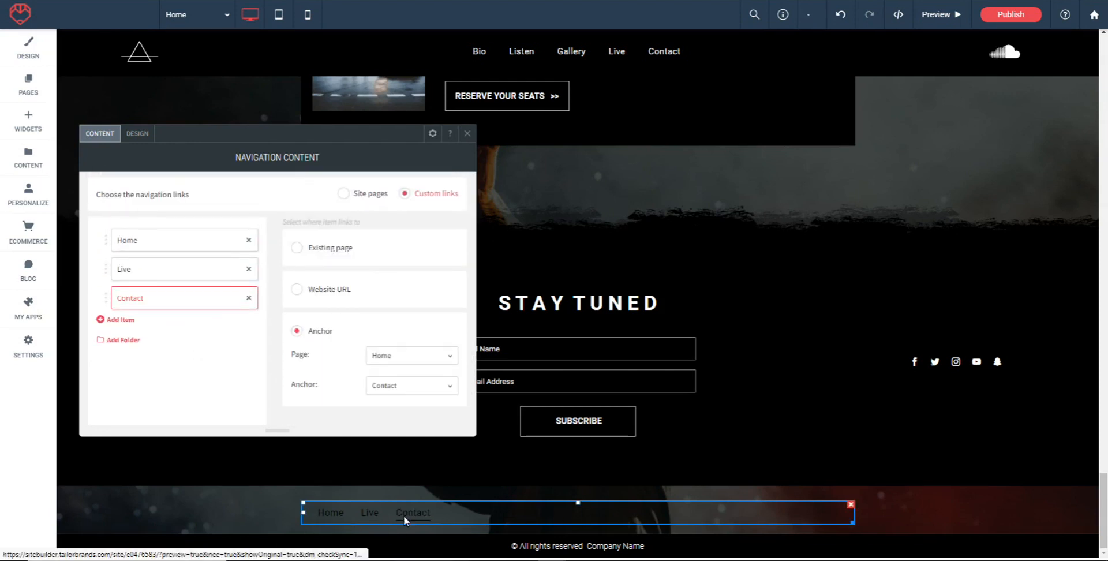
Step: Try the Horizontal with logo orientation in the navigation's design settings, then return it to Horizontal
left_click(137, 133)
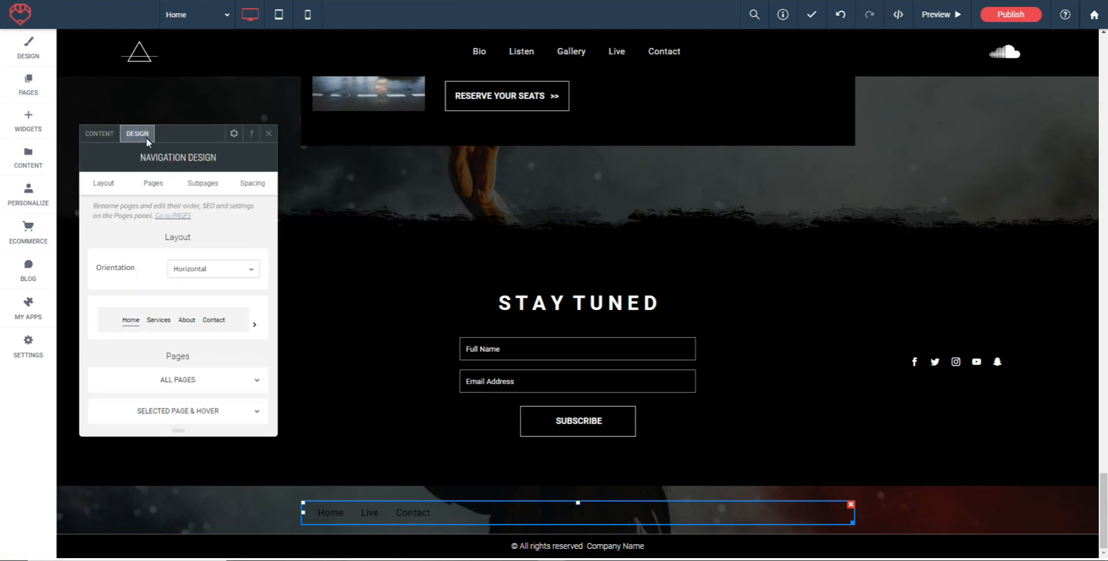
left_click(251, 271)
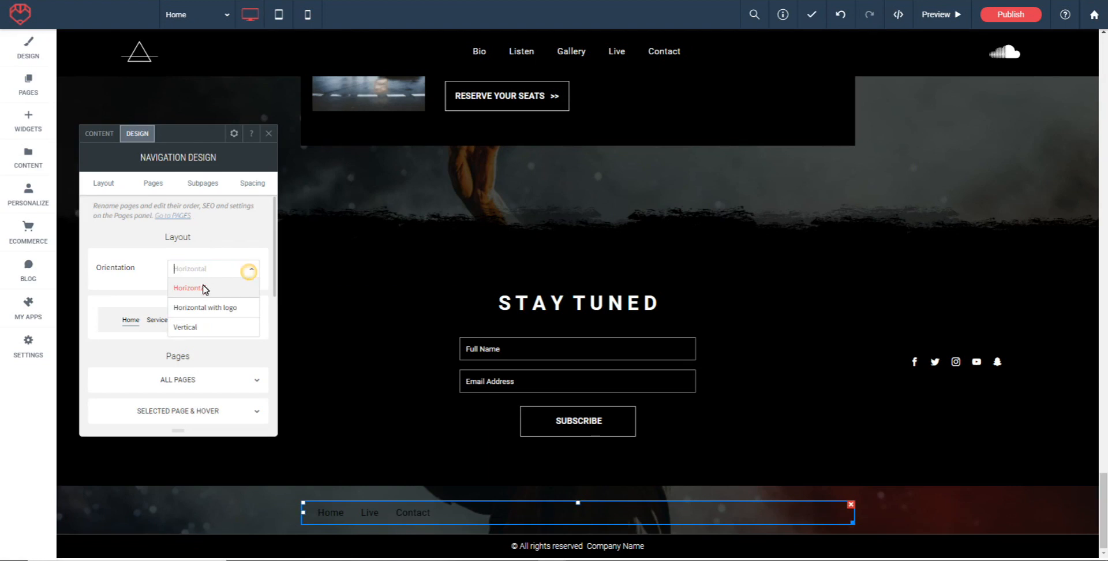
left_click(201, 309)
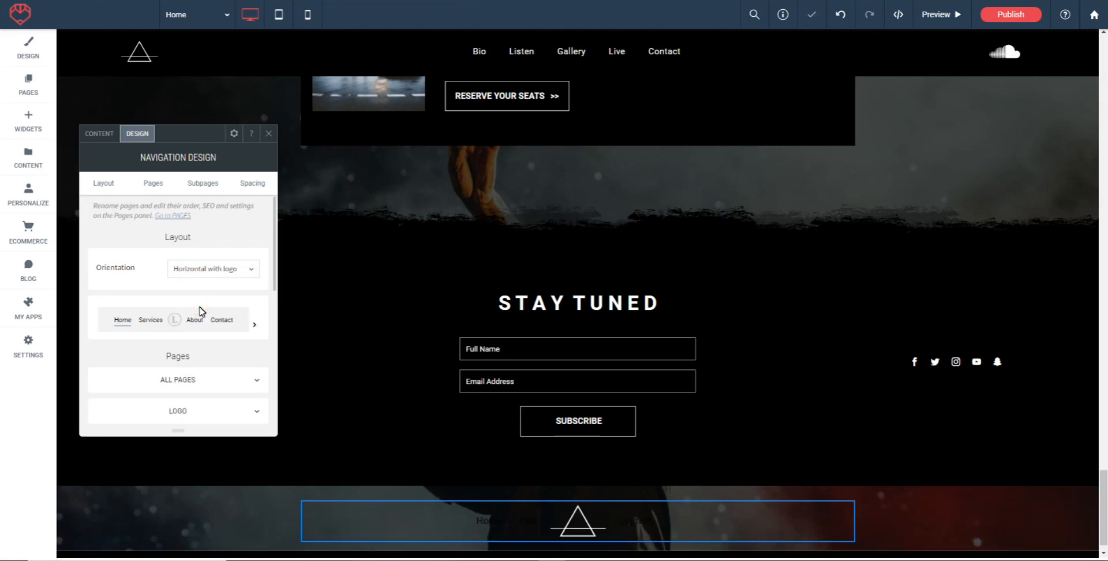
left_click(249, 272)
left_click(195, 288)
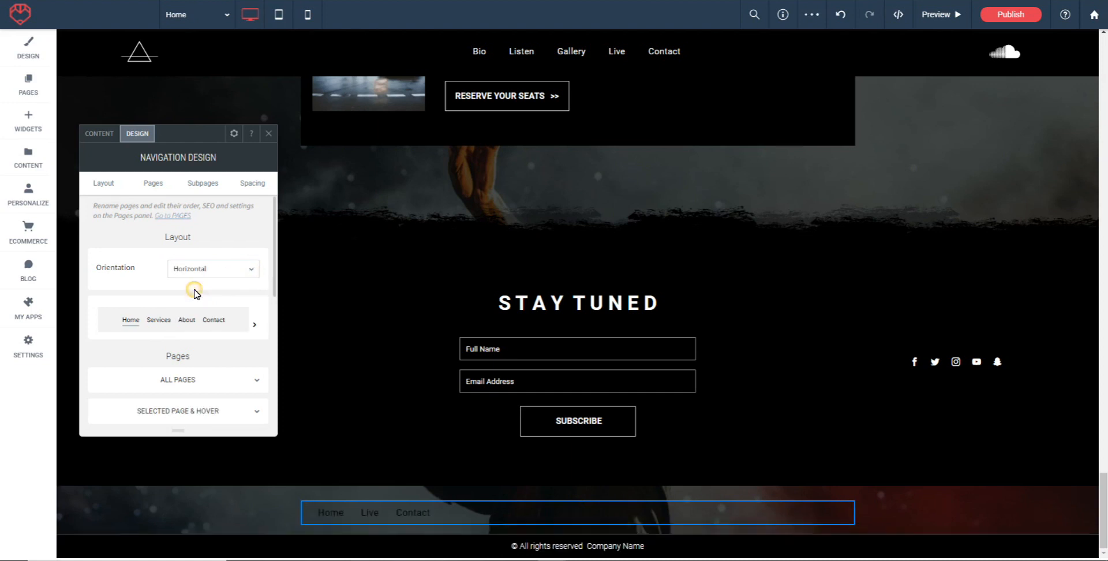
Step: Choose the navigation layout that outlines the selected page with a rectangular box and close the layout choices
left_click(256, 292)
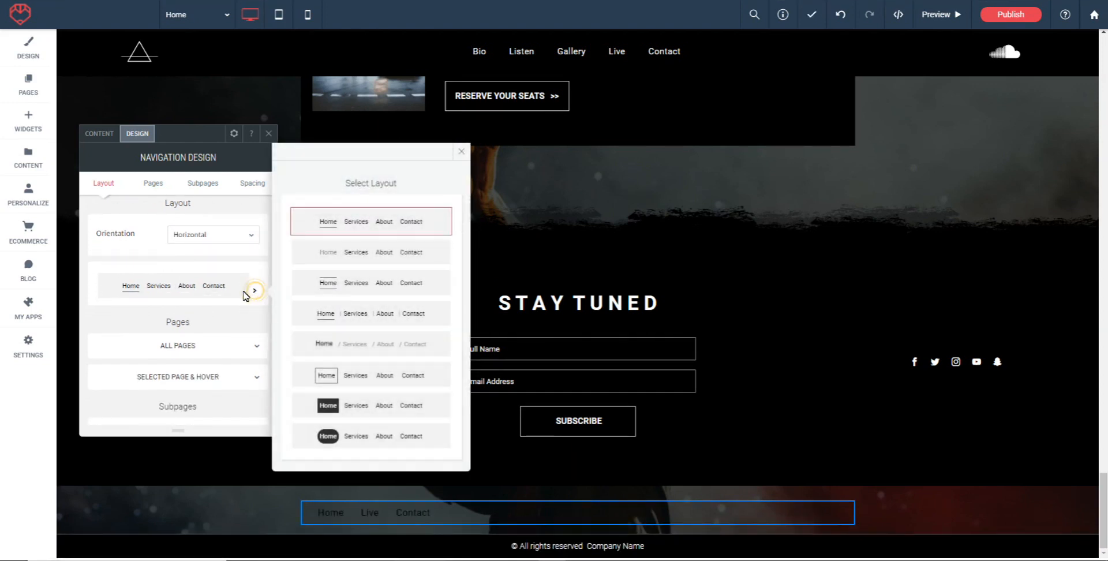
left_click(334, 374)
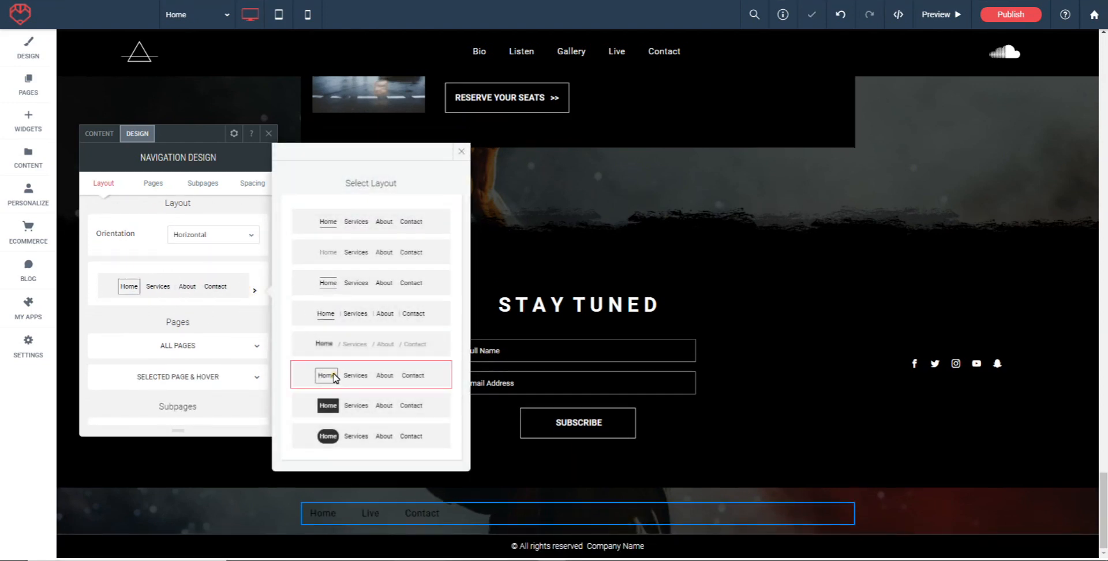
left_click(225, 322)
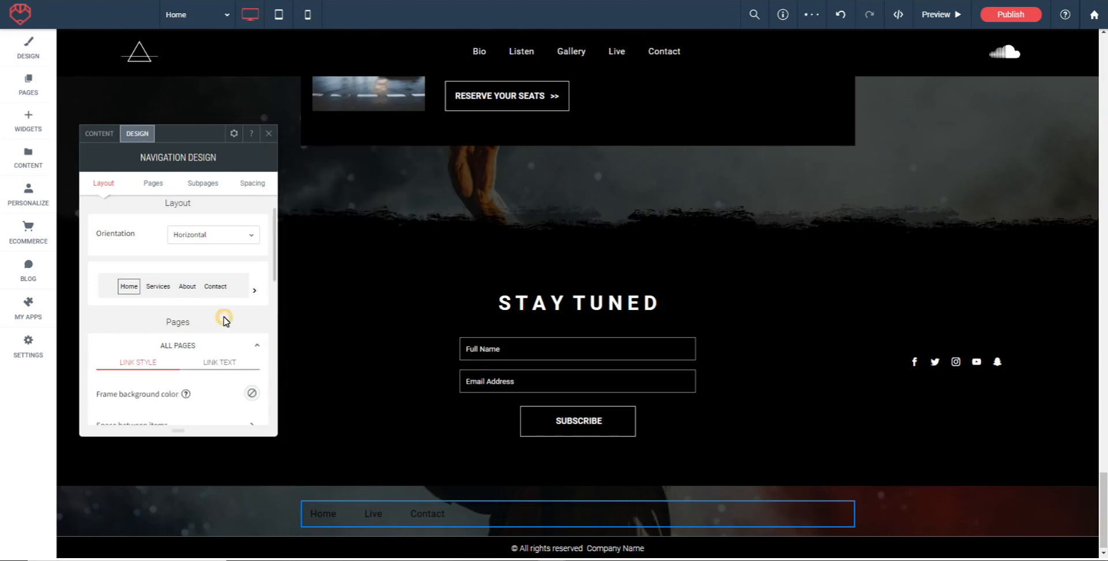
Step: Set the frame background color of all navigation pages to white (#ffffff)
scroll(173, 292, "down", 3)
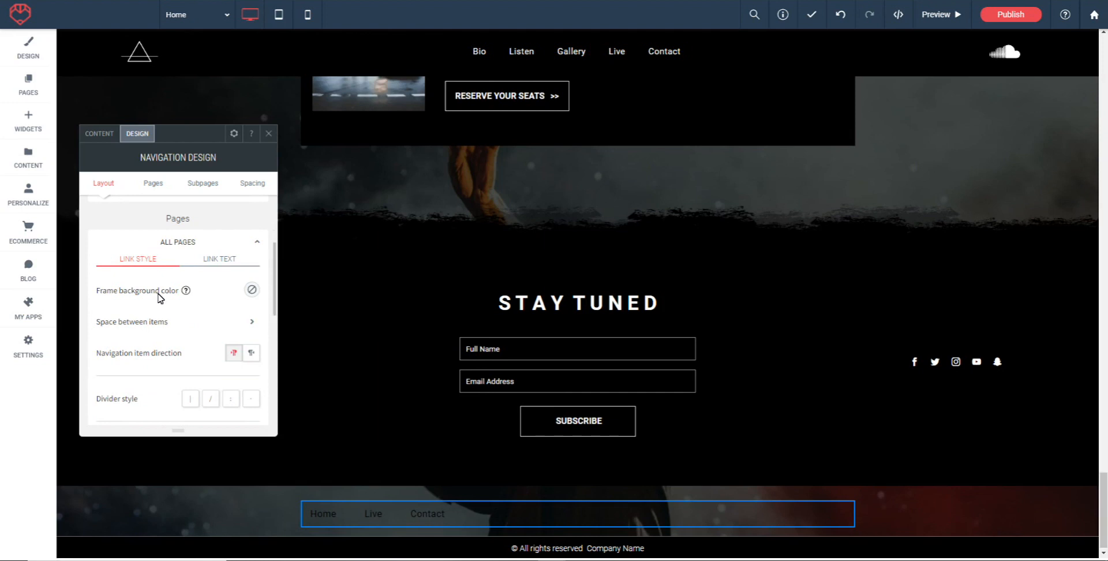
left_click(251, 289)
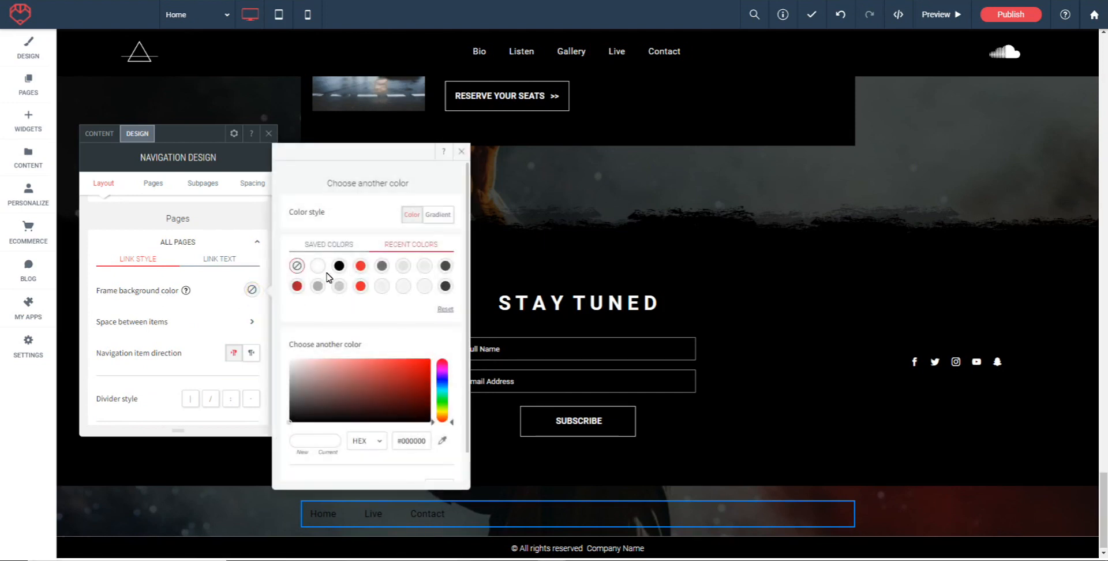
left_click(319, 267)
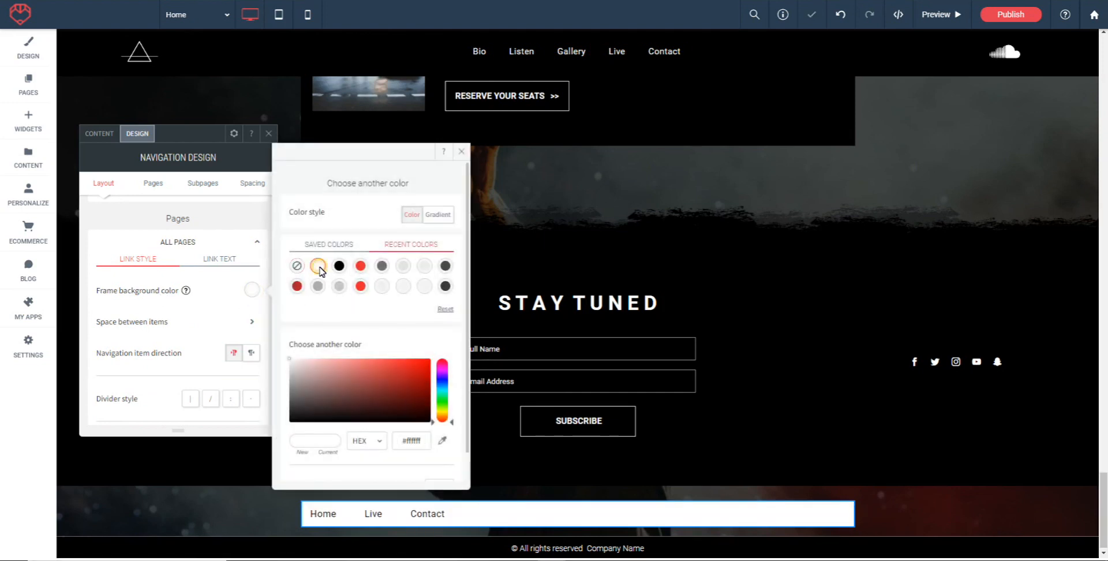
left_click(461, 151)
Step: Inspect the spacing settings between the navigation items and close them without changes
scroll(179, 284, "down", 1)
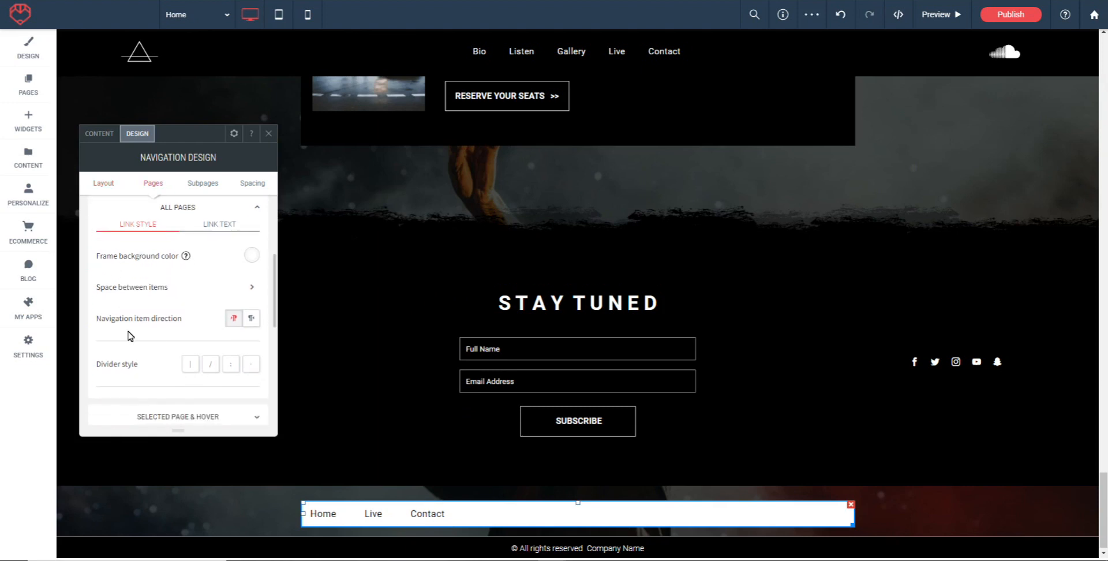
left_click(252, 288)
left_click(380, 258)
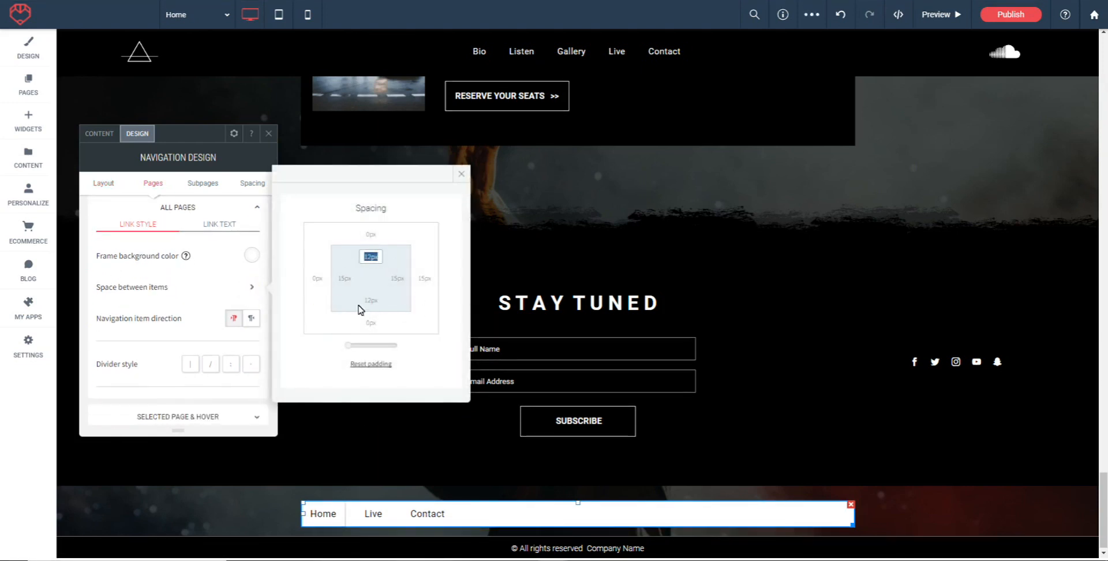
left_click(459, 175)
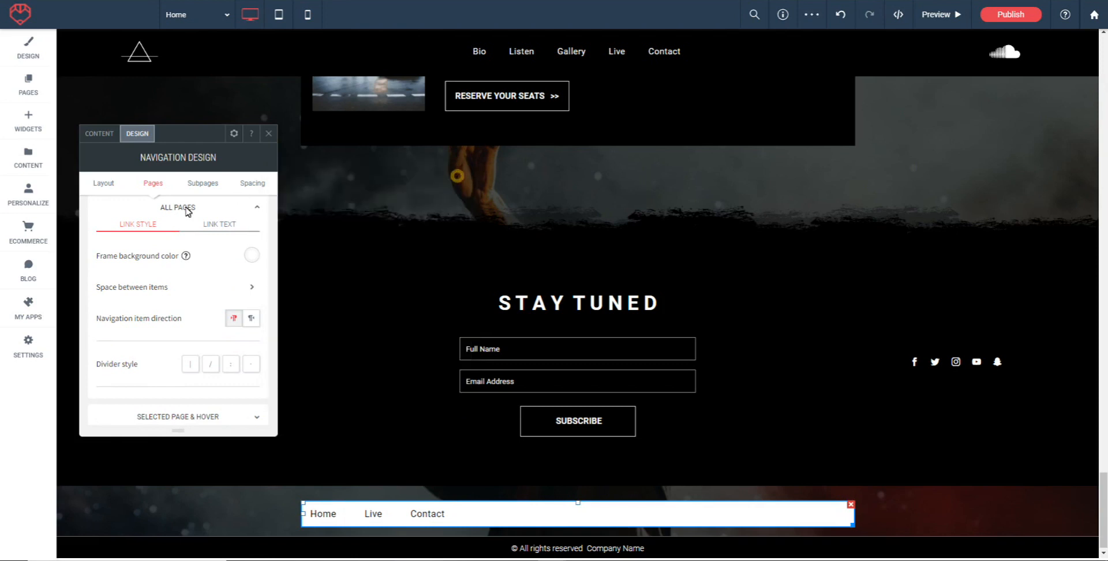
Step: Compare the vertical bar and slash dividers between the navigation items and apply the vertical bar style
scroll(196, 335, "down", 1)
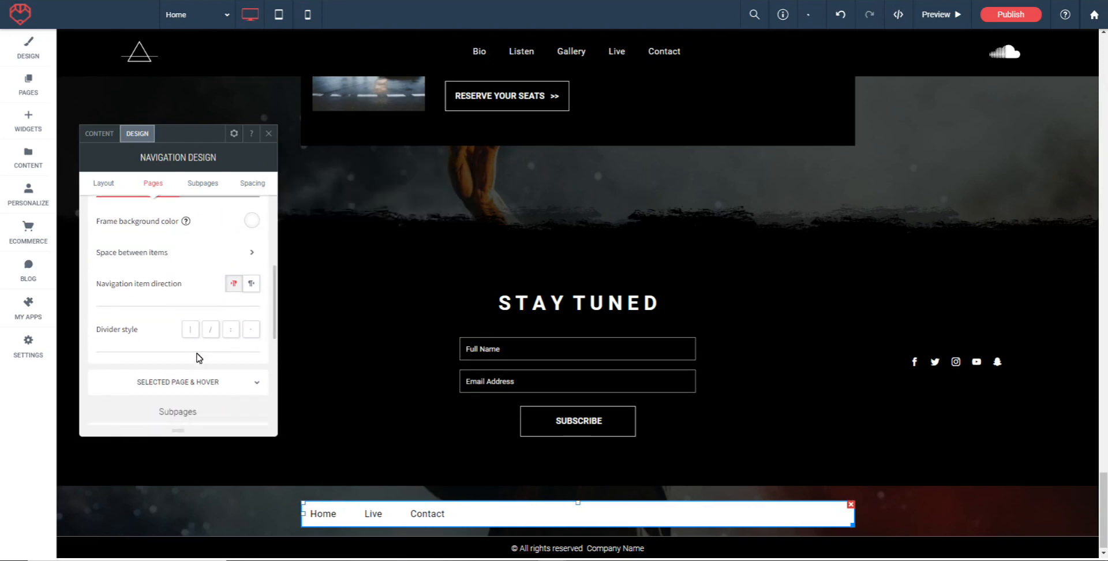
left_click(191, 330)
left_click(211, 330)
left_click(193, 331)
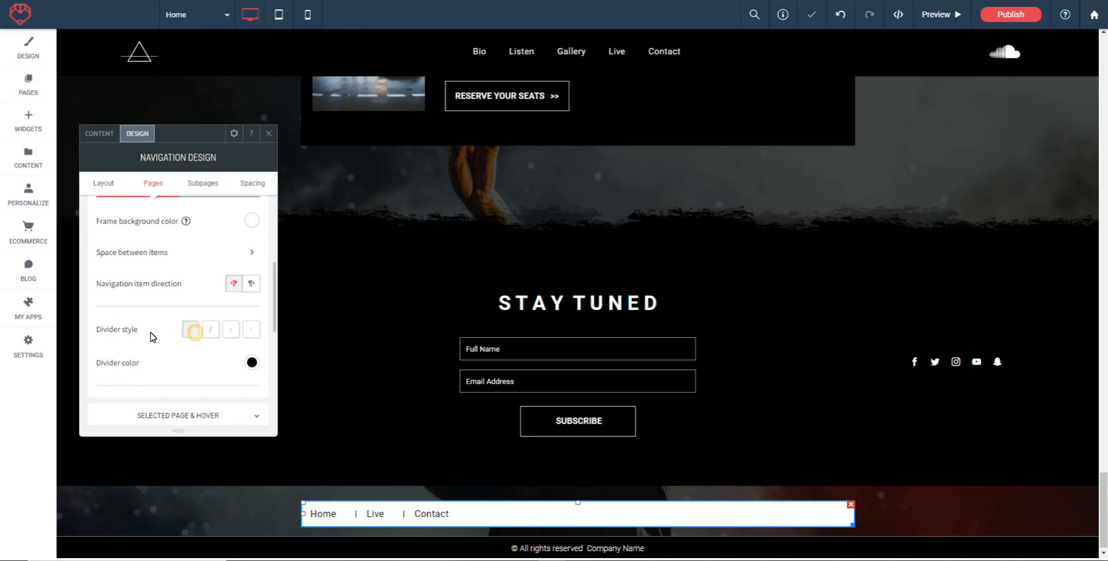
Step: Set the divider color between the footer navigation items to the bright red from the recent colors
scroll(219, 346, "down", 2)
left_click(253, 294)
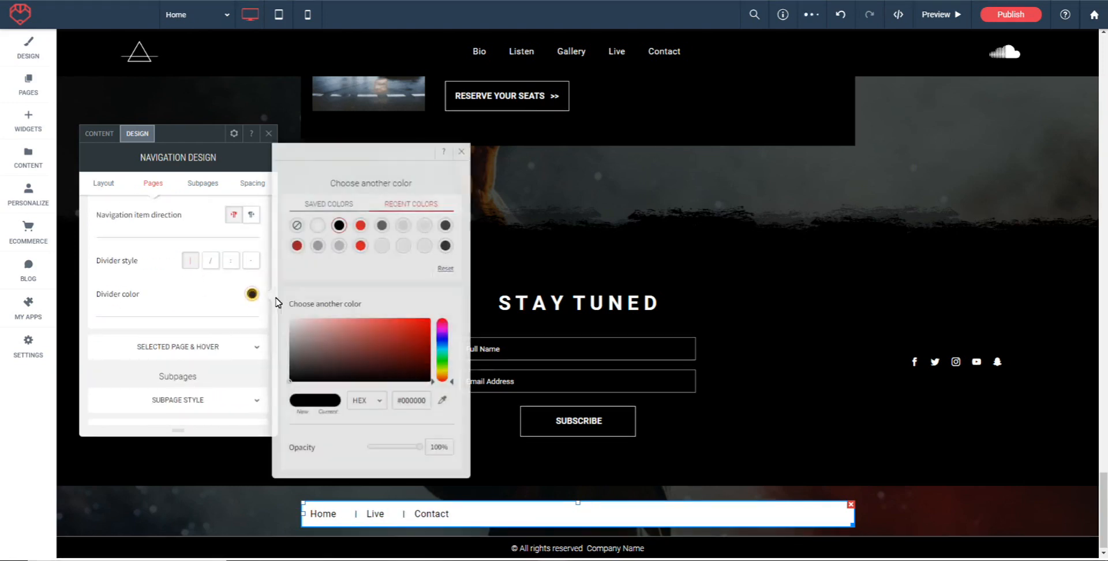
left_click(360, 225)
left_click(462, 152)
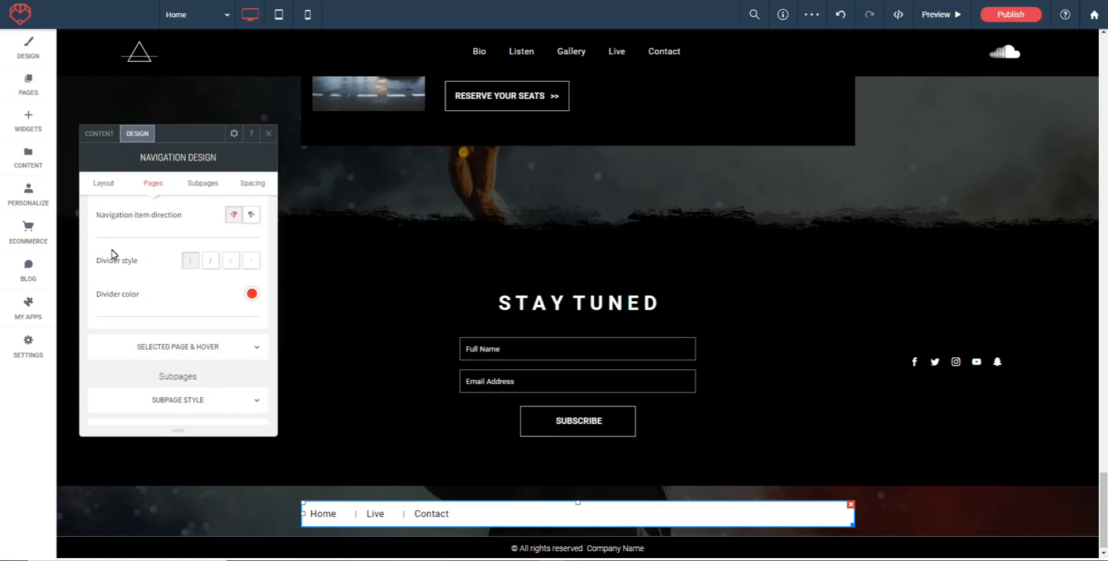
Step: Try bold formatting on the link text of all navigation pages and turn it off again
scroll(161, 297, "up", 4)
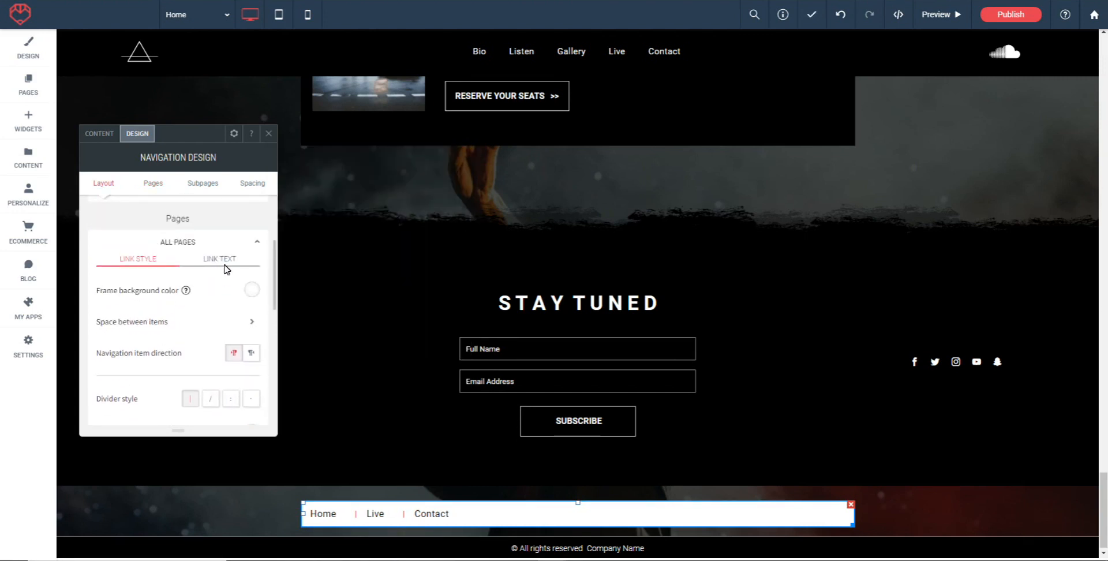
left_click(220, 260)
scroll(179, 325, "down", 1)
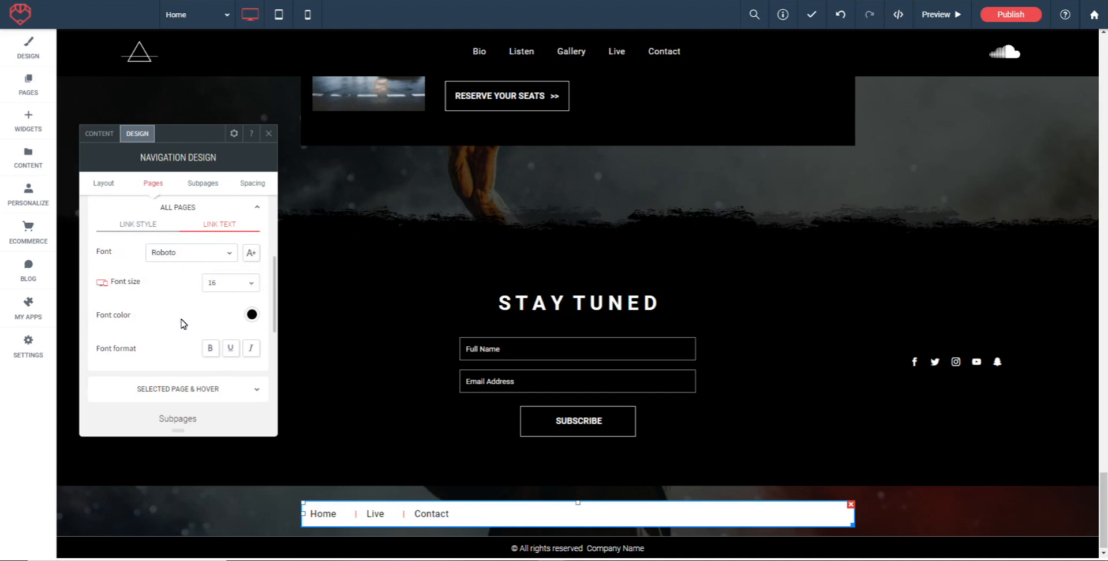
scroll(190, 323, "down", 1)
left_click(211, 314)
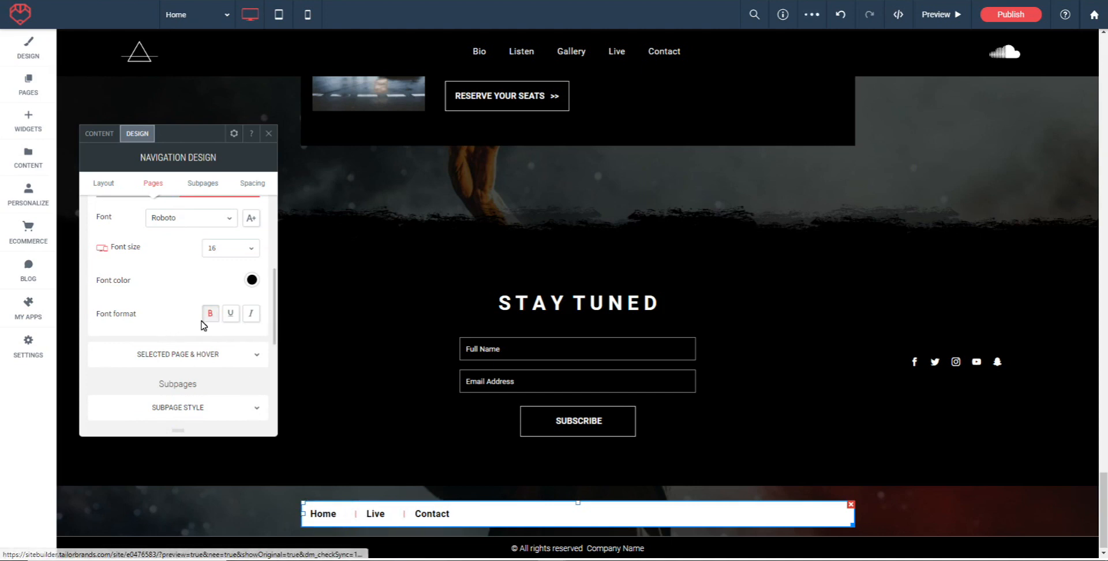
left_click(210, 313)
scroll(182, 273, "down", 1)
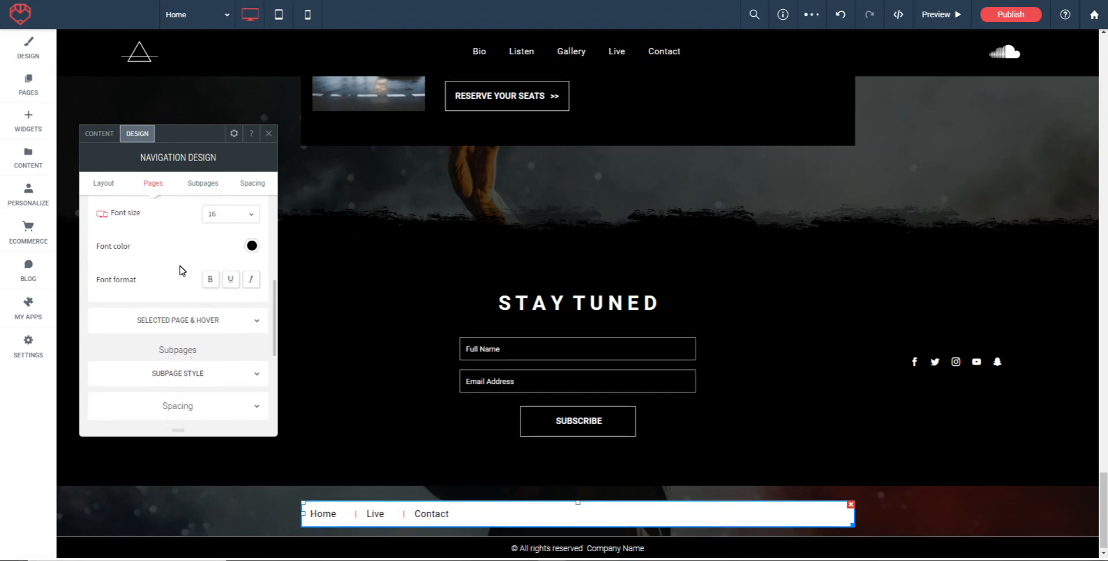
Step: Try the text fill effect for the selected page and hover state, and apply the roll over effect instead
scroll(181, 277, "up", 3)
left_click(137, 257)
scroll(162, 306, "down", 6)
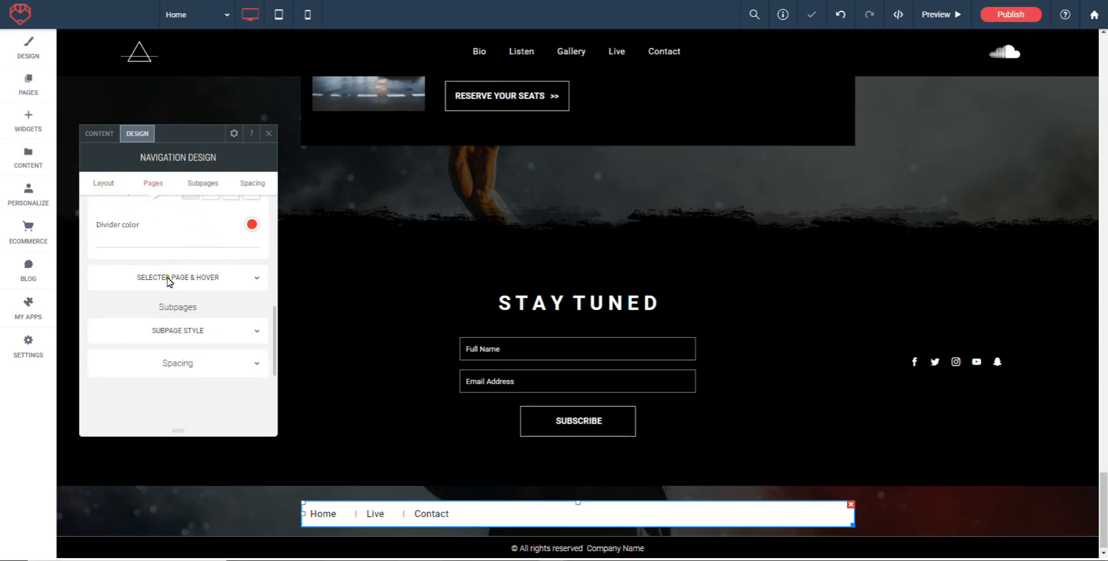
left_click(168, 280)
scroll(188, 287, "down", 1)
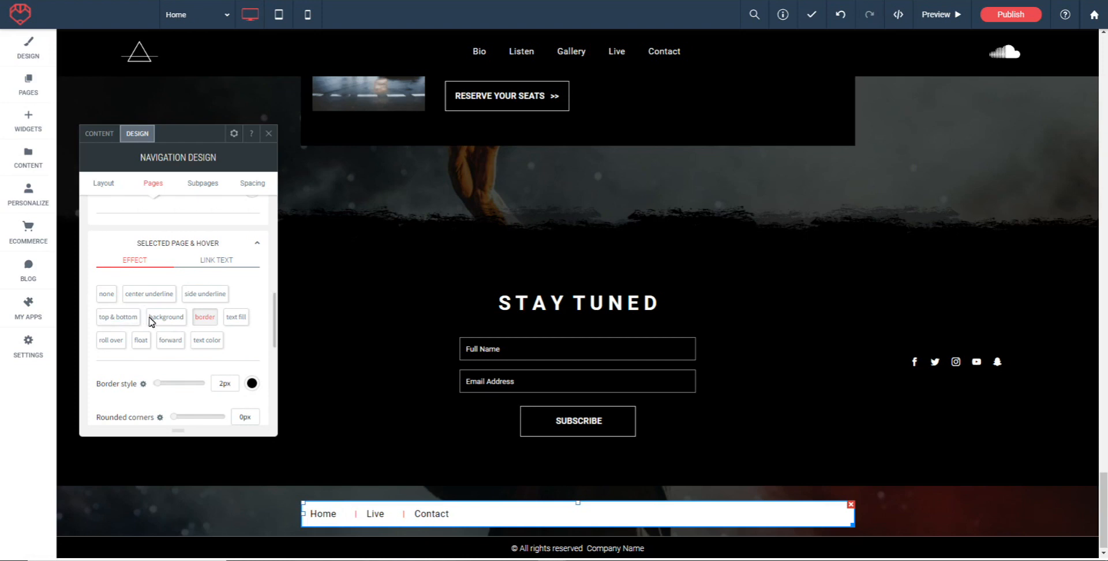
left_click(236, 317)
left_click(111, 340)
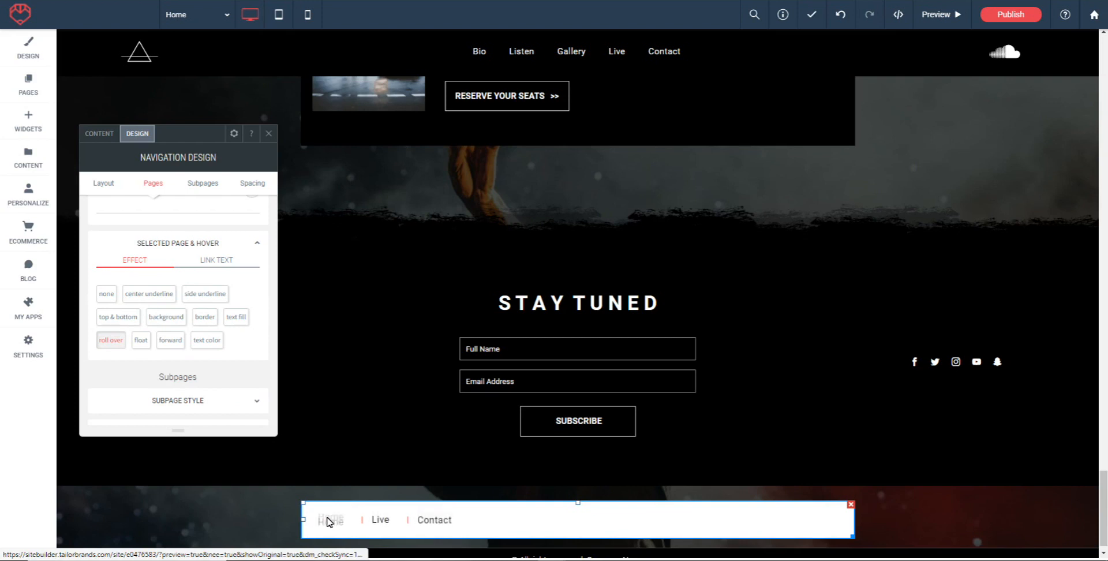
Step: Examine the subpage link style and link text settings of the footer navigation and close its design settings
scroll(233, 303, "down", 2)
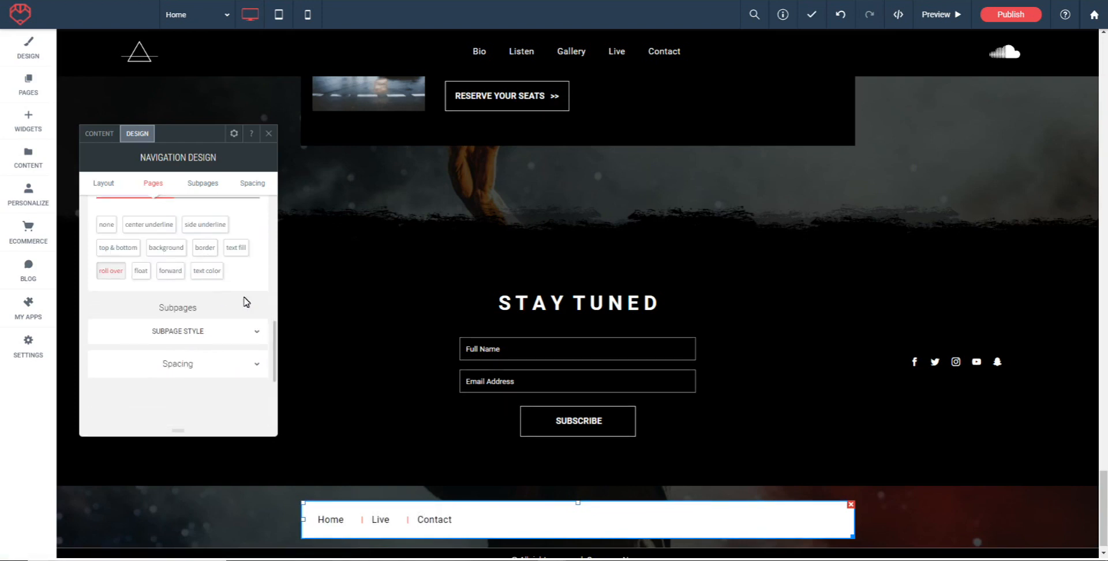
left_click(193, 332)
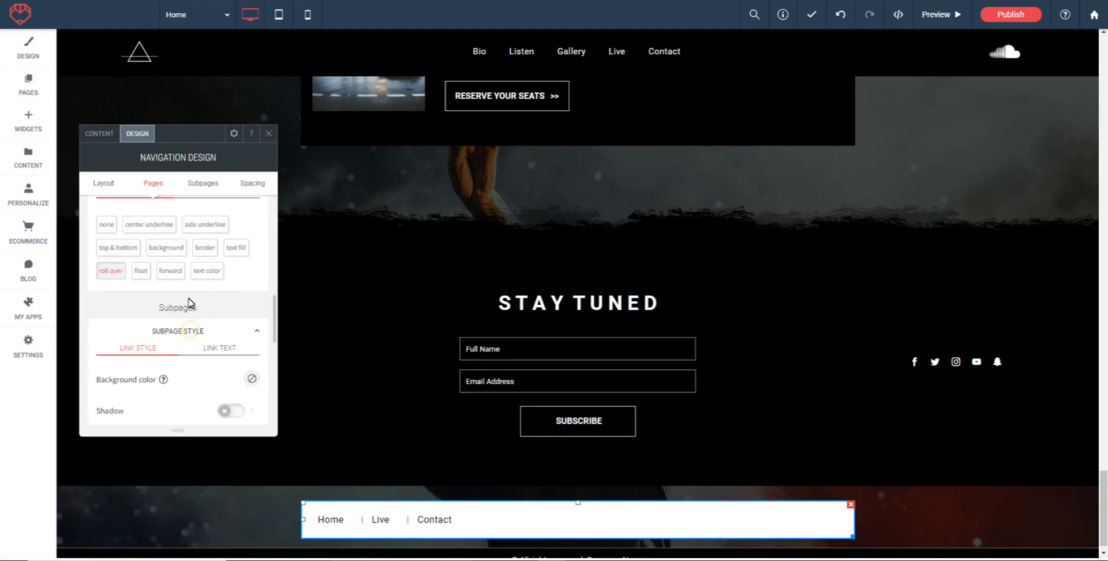
scroll(188, 309, "down", 2)
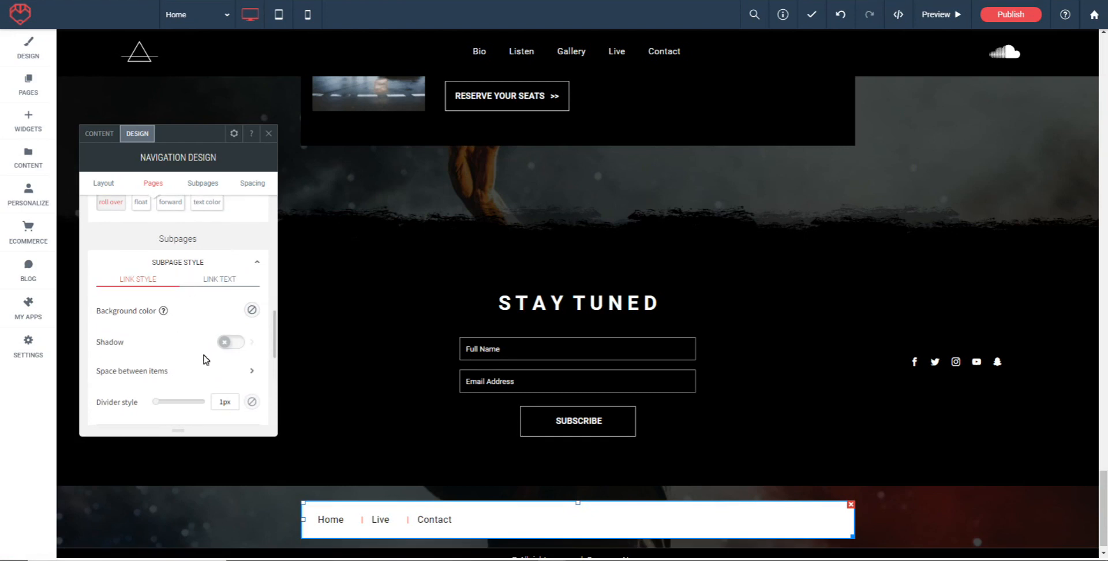
scroll(374, 453, "down", 1)
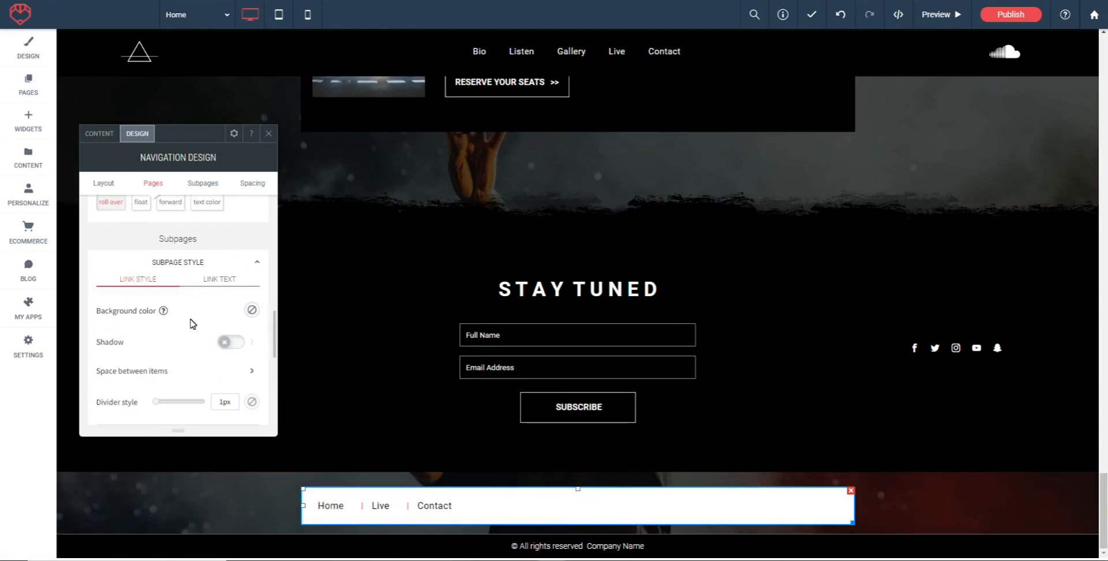
scroll(167, 326, "down", 1)
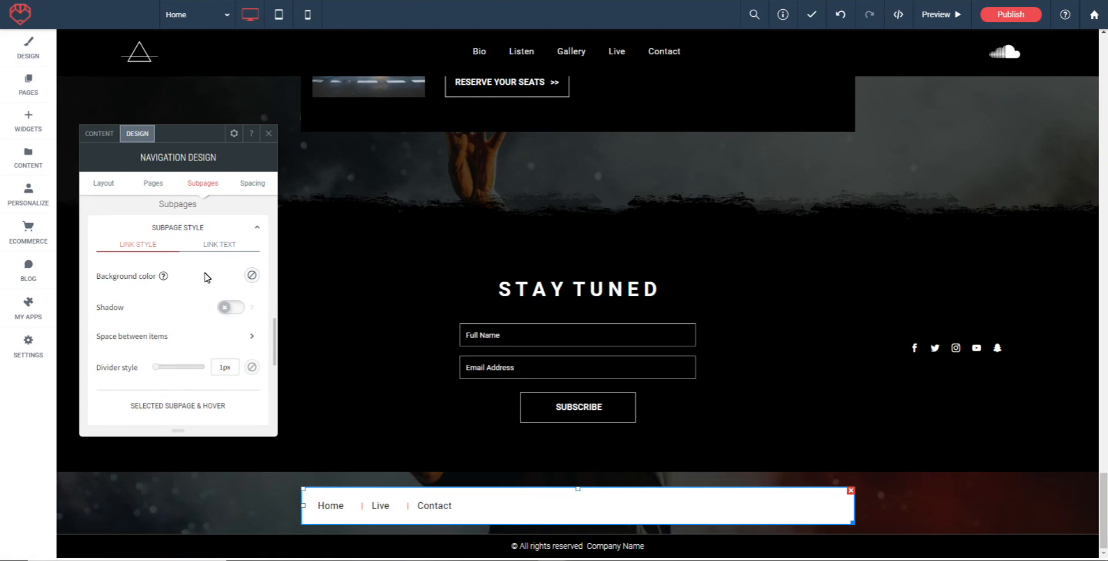
left_click(218, 245)
scroll(189, 267, "down", 3)
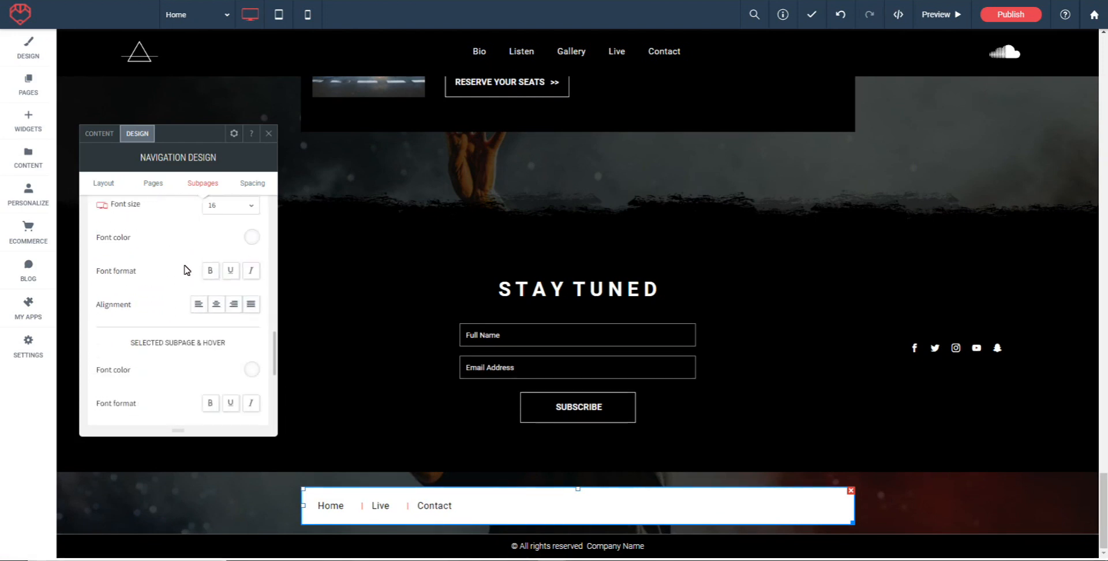
scroll(172, 248, "down", 4)
left_click(178, 301)
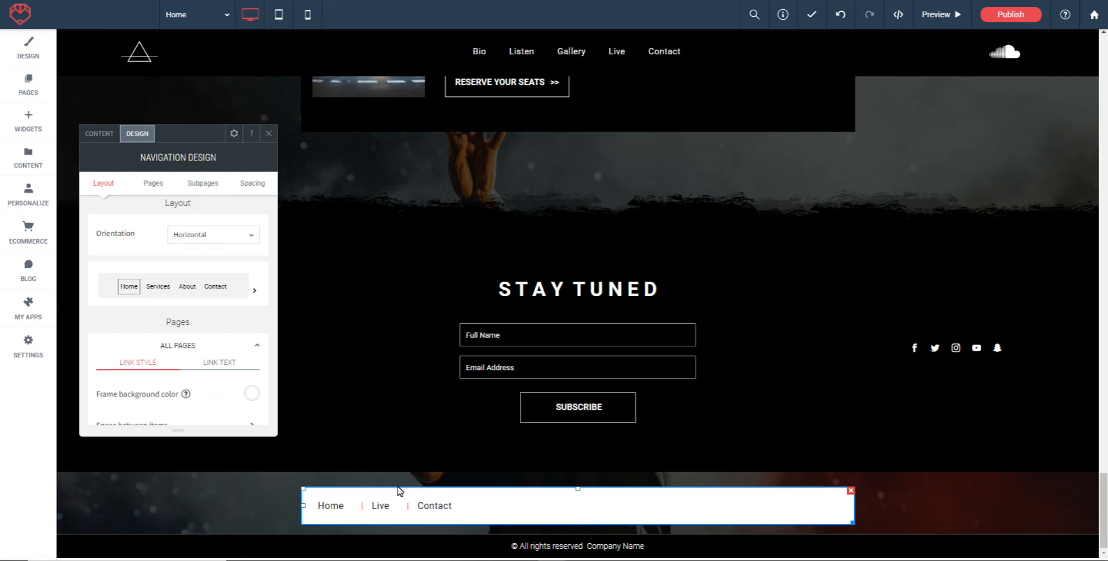
scroll(393, 480, "up", 1)
scroll(390, 470, "down", 1)
left_click(267, 134)
Step: Insert an image widget above the LIVE section and fill it with the orange sun-over-clouds photo found by searching for "sun"
scroll(461, 231, "up", 1)
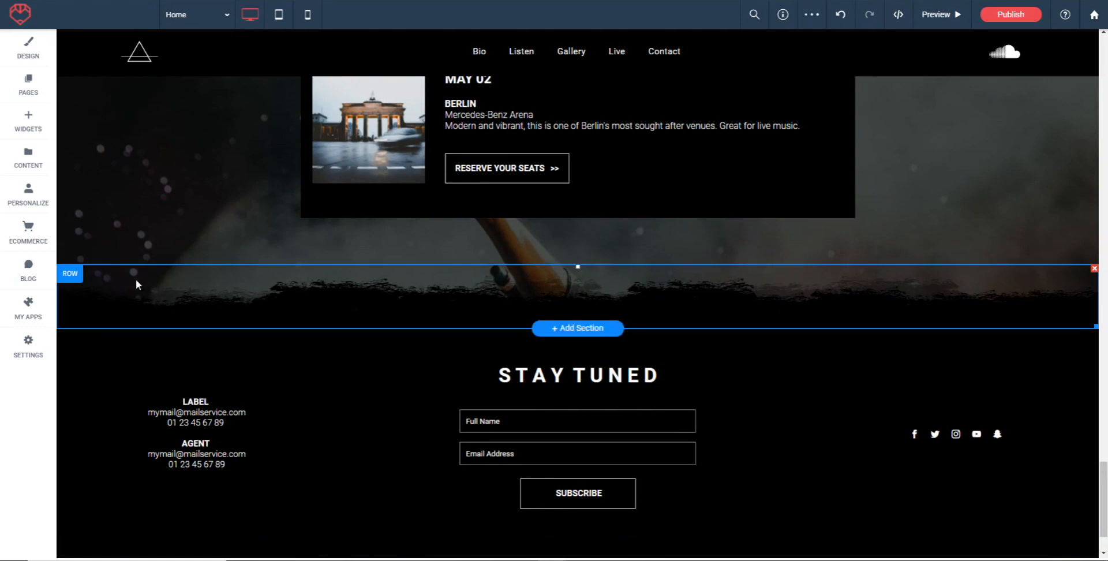
scroll(327, 292, "up", 5)
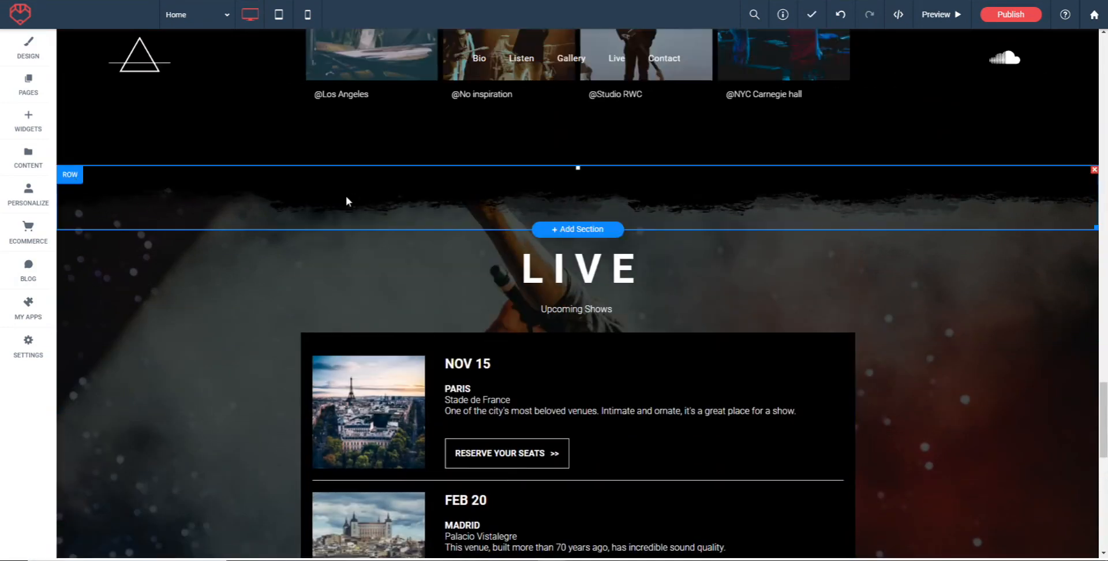
left_click(31, 124)
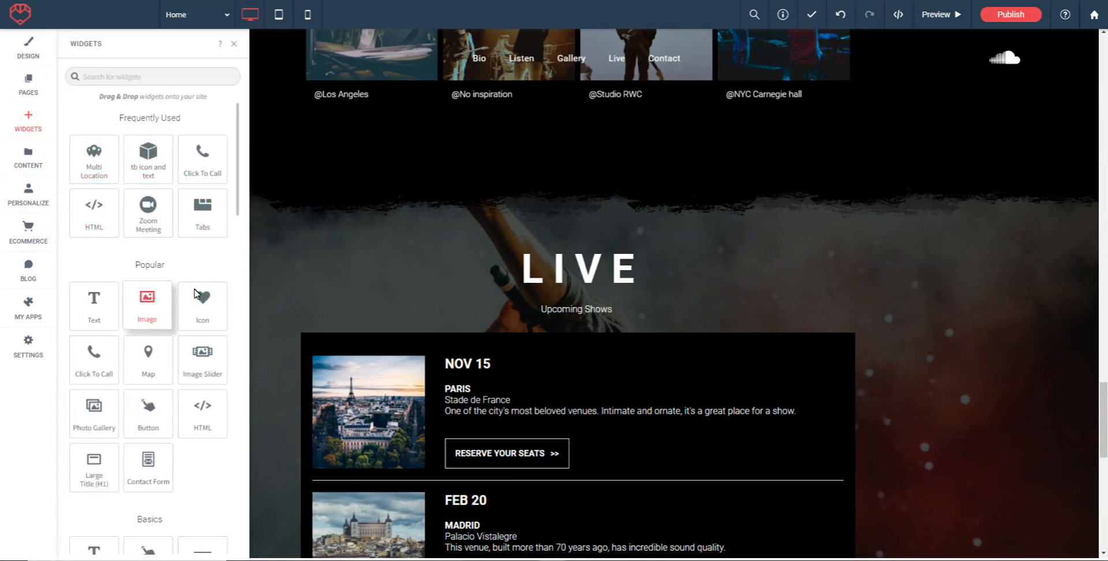
left_click_drag(145, 310, 539, 199)
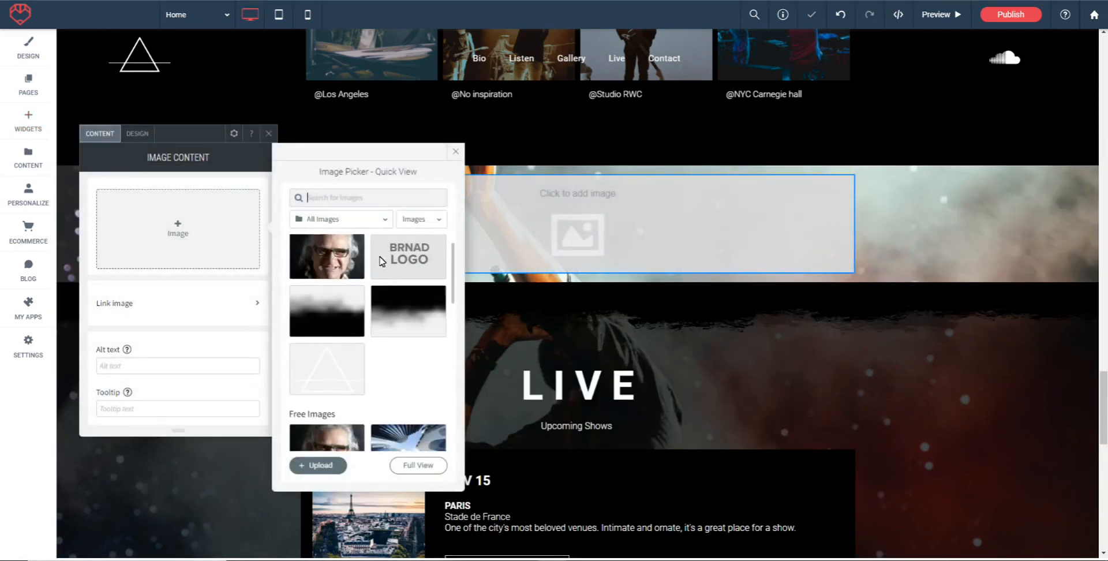
type("sun")
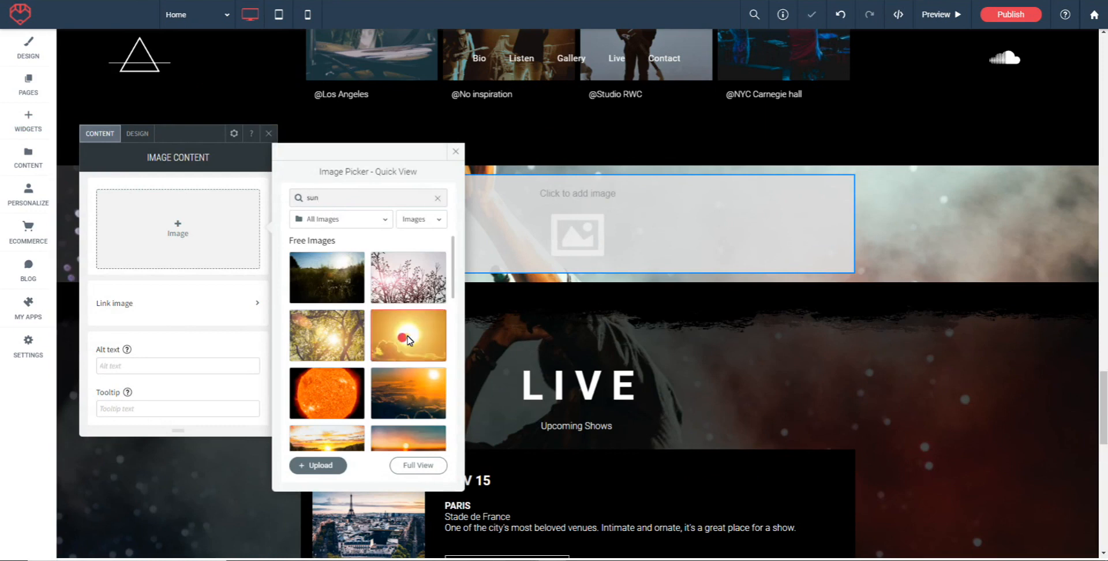
left_click(408, 338)
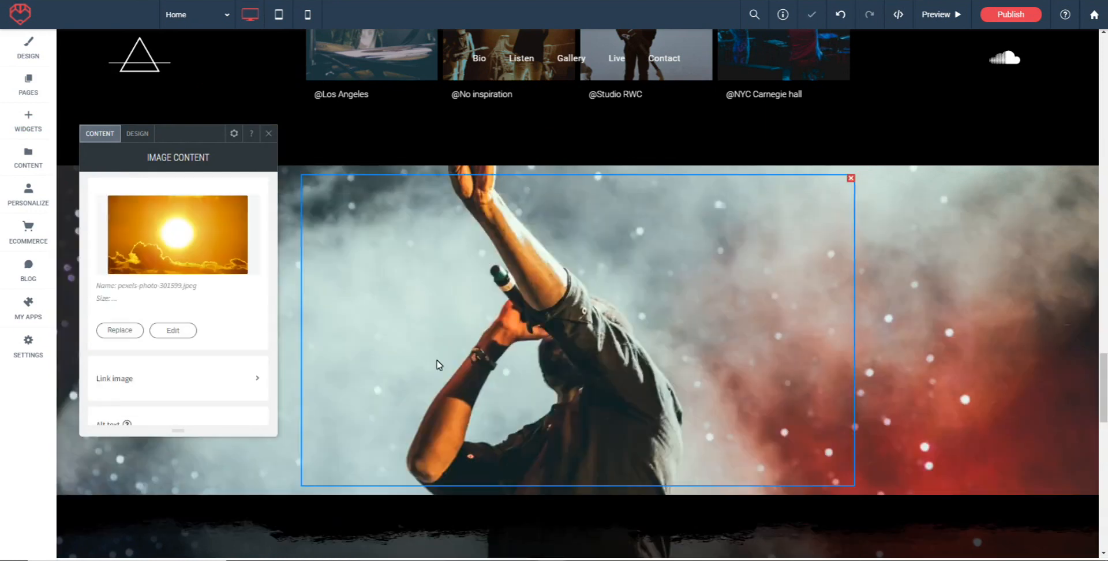
left_click(268, 139)
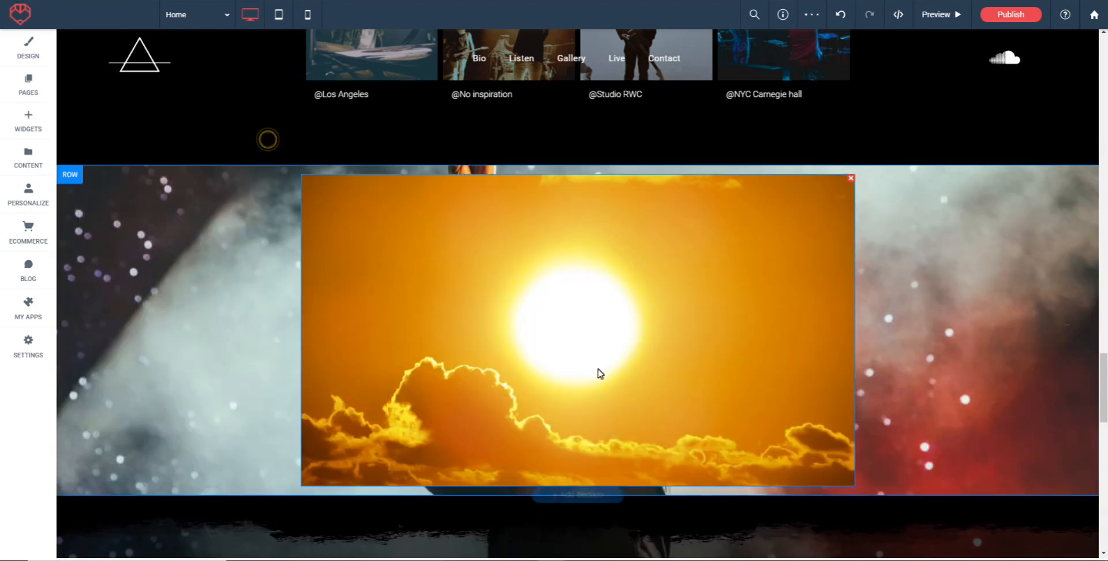
Step: Shrink the sun image to about 550 px wide and align it to the center of its row
left_click_drag(852, 485, 729, 380)
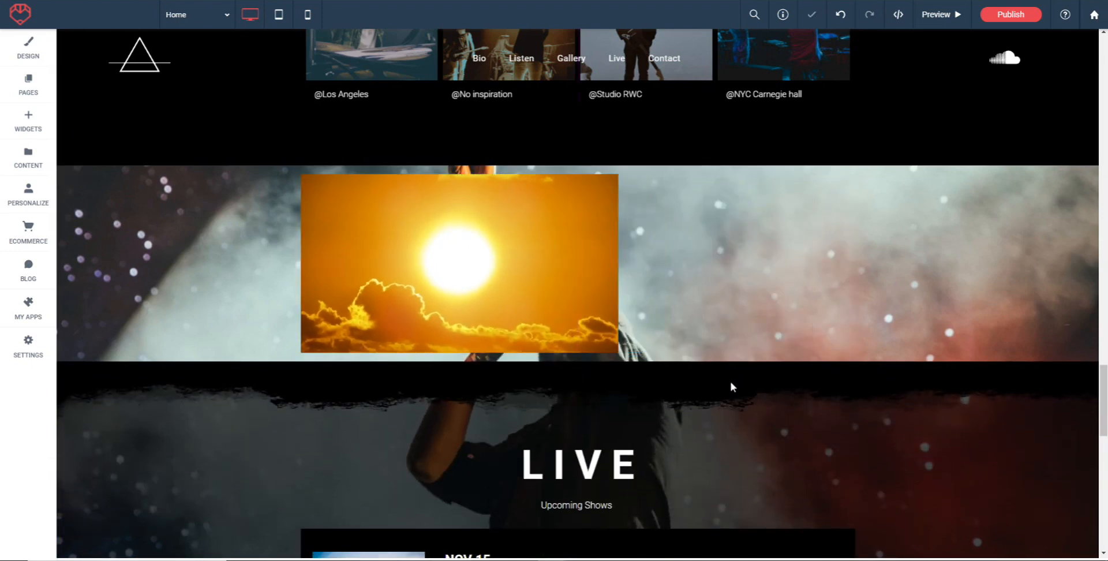
right_click(364, 245)
left_click(405, 265)
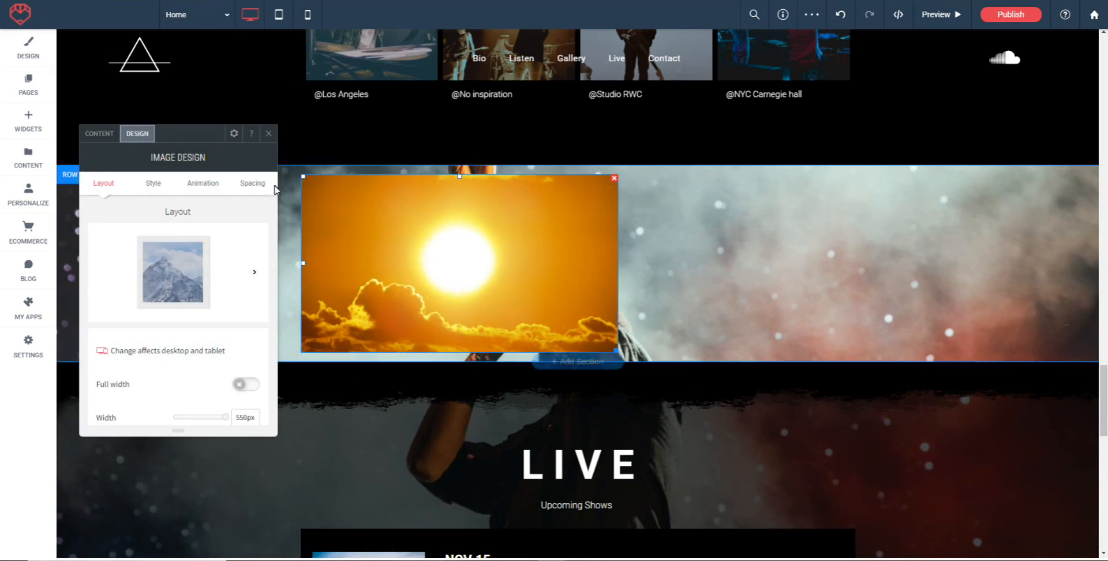
left_click(234, 133)
left_click(265, 180)
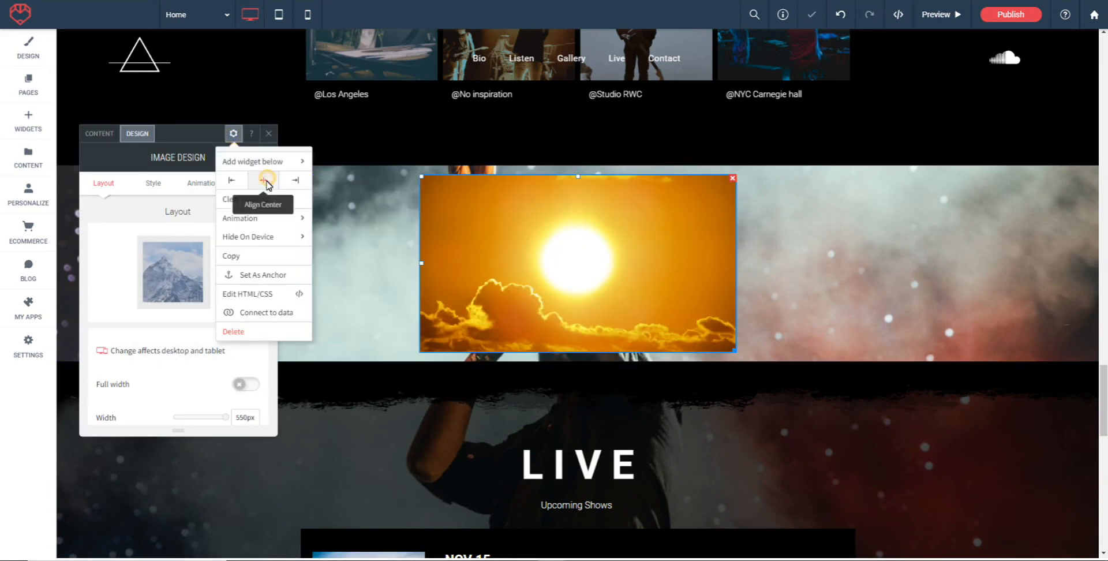
left_click(269, 133)
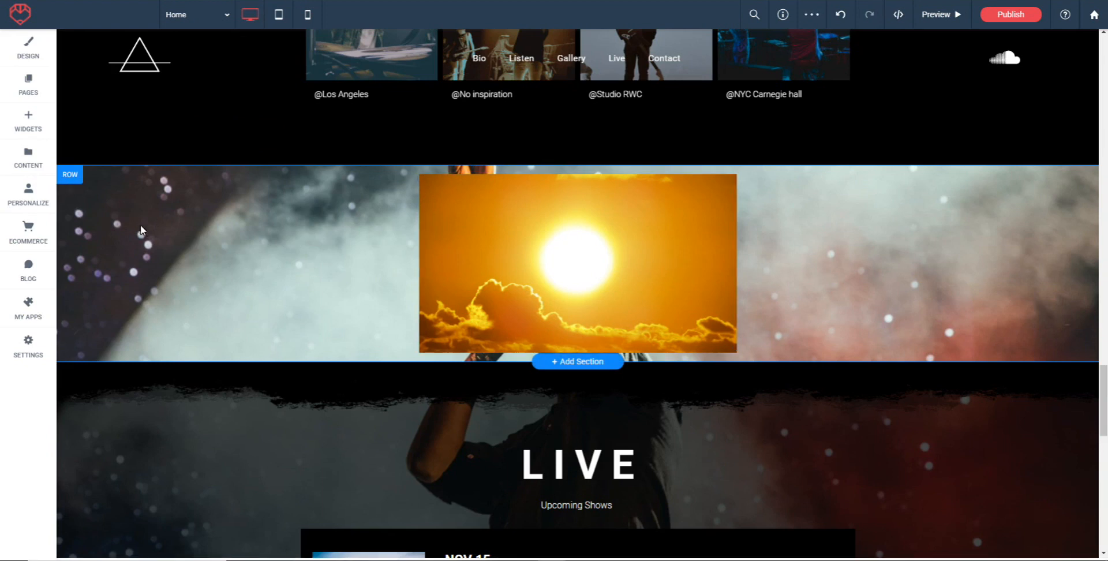
Step: Set the row containing the sun image as an anchor point named "sun" and include it in the site navigation
left_click(69, 177)
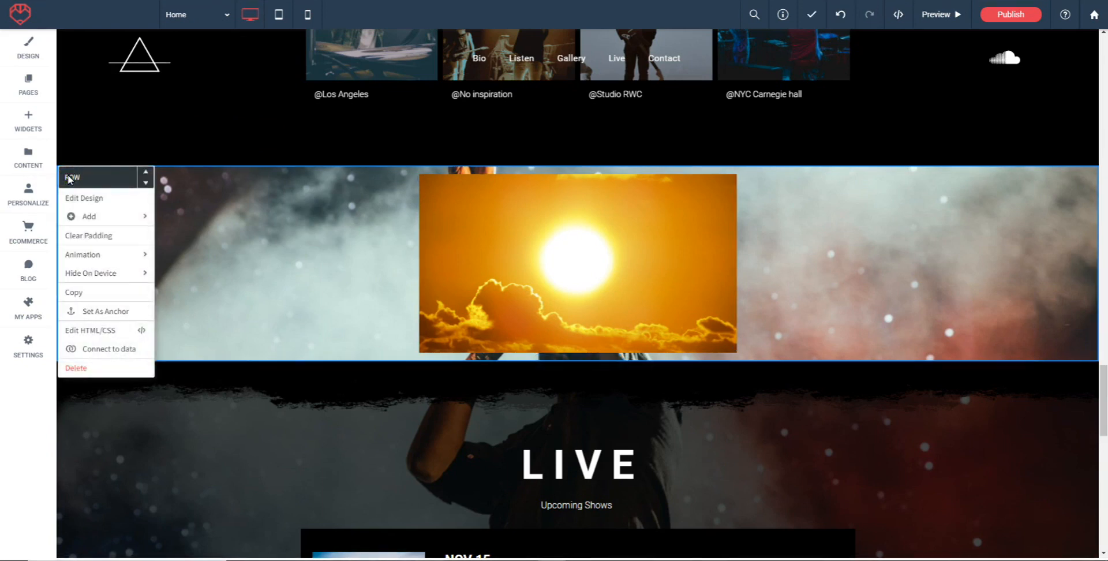
left_click(95, 311)
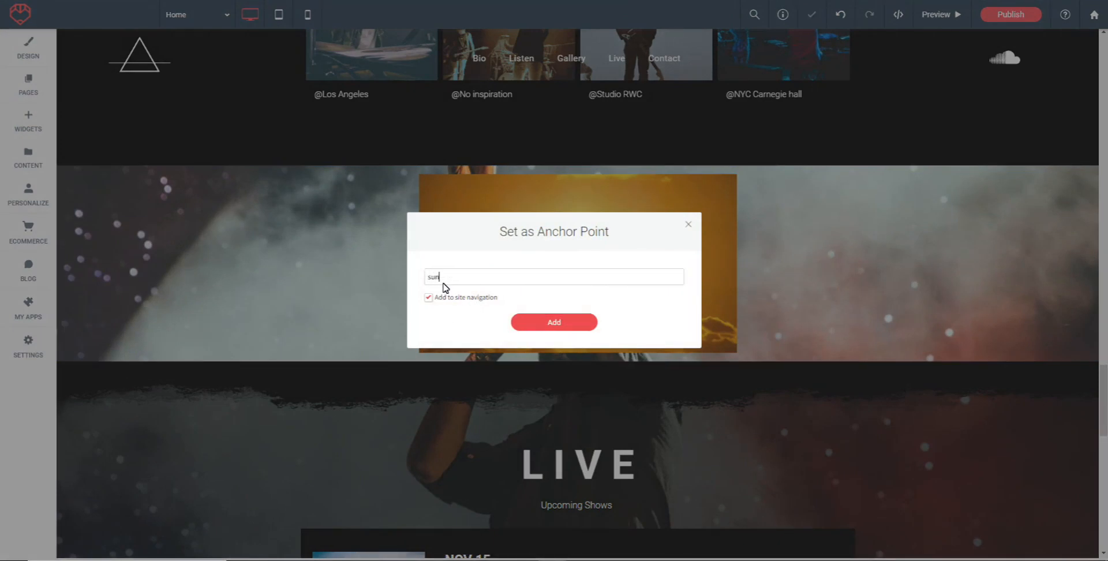
left_click(557, 322)
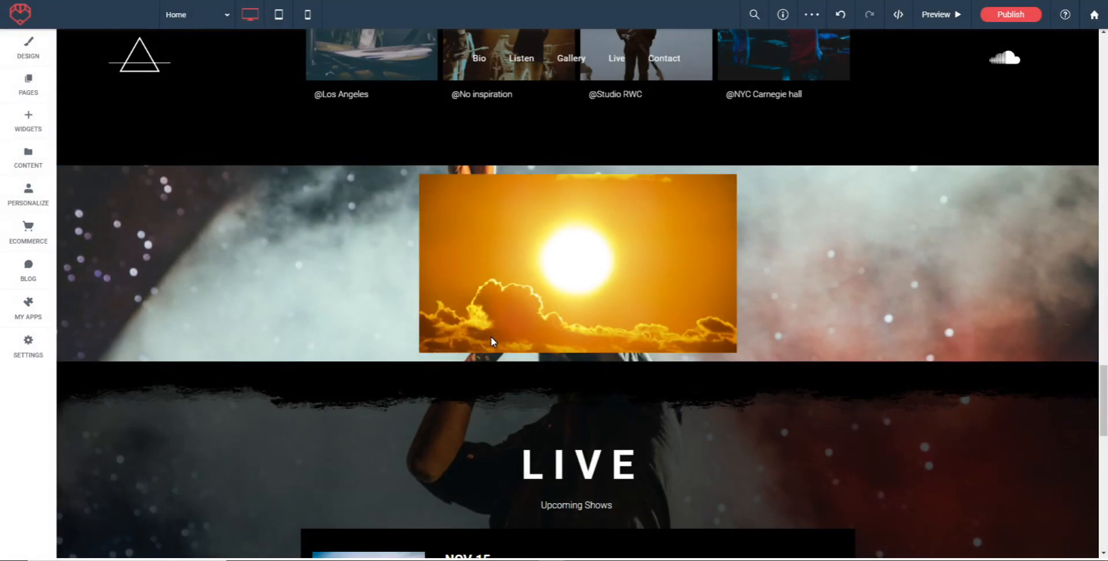
Step: Add a fourth custom link to the footer navigation that points to the "sun" anchor on the Home page
left_click_drag(1104, 397, 1105, 510)
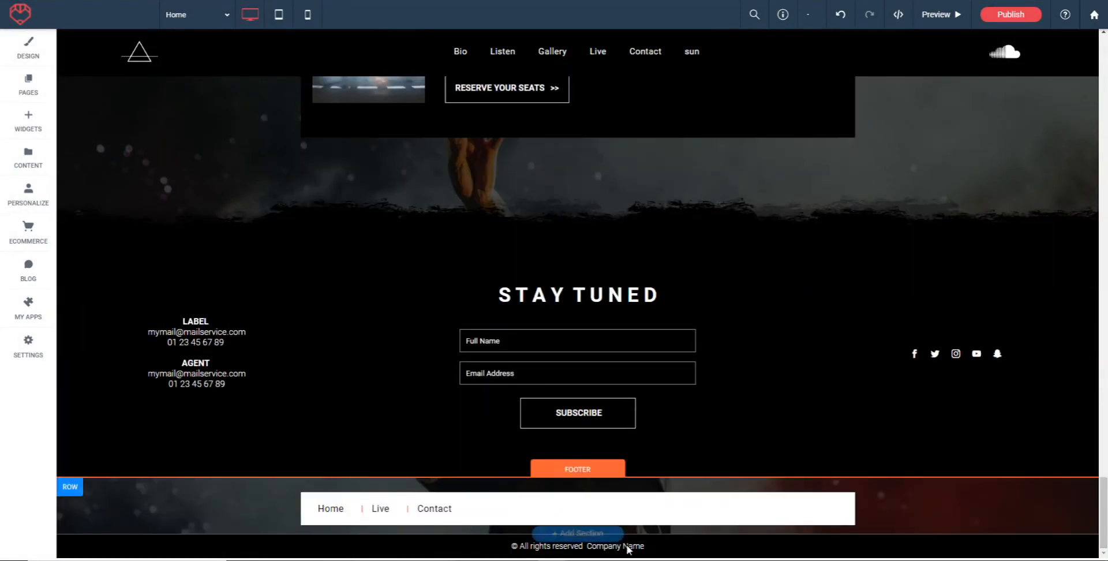
right_click(487, 522)
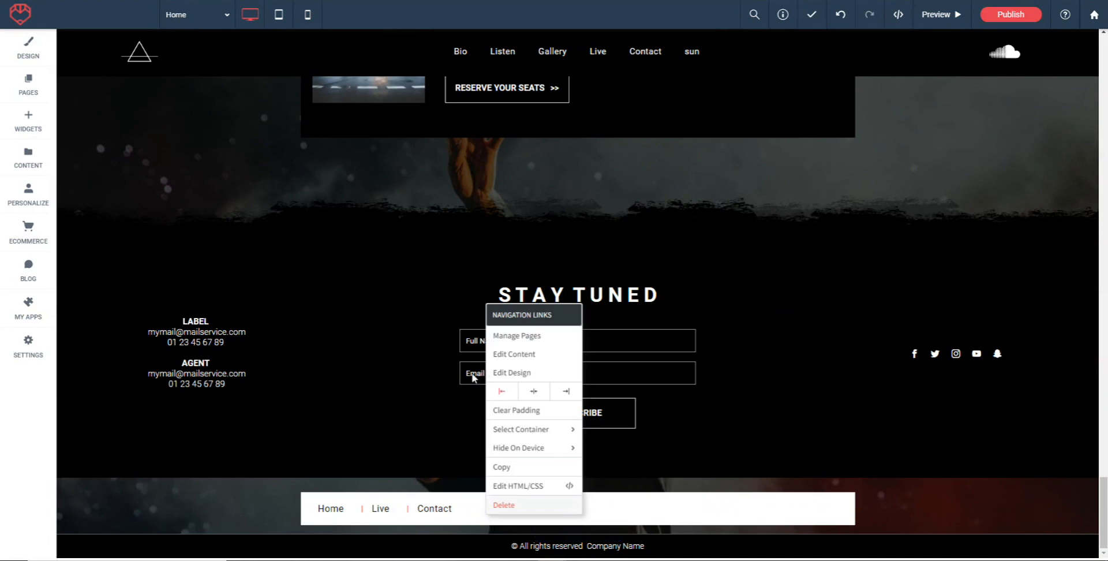
left_click(525, 357)
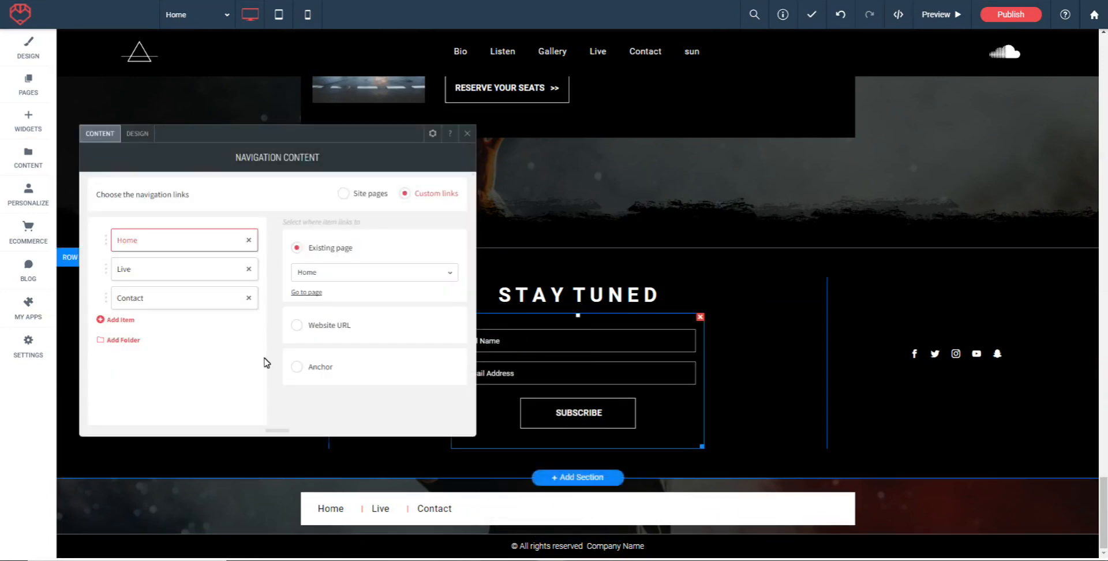
left_click(114, 321)
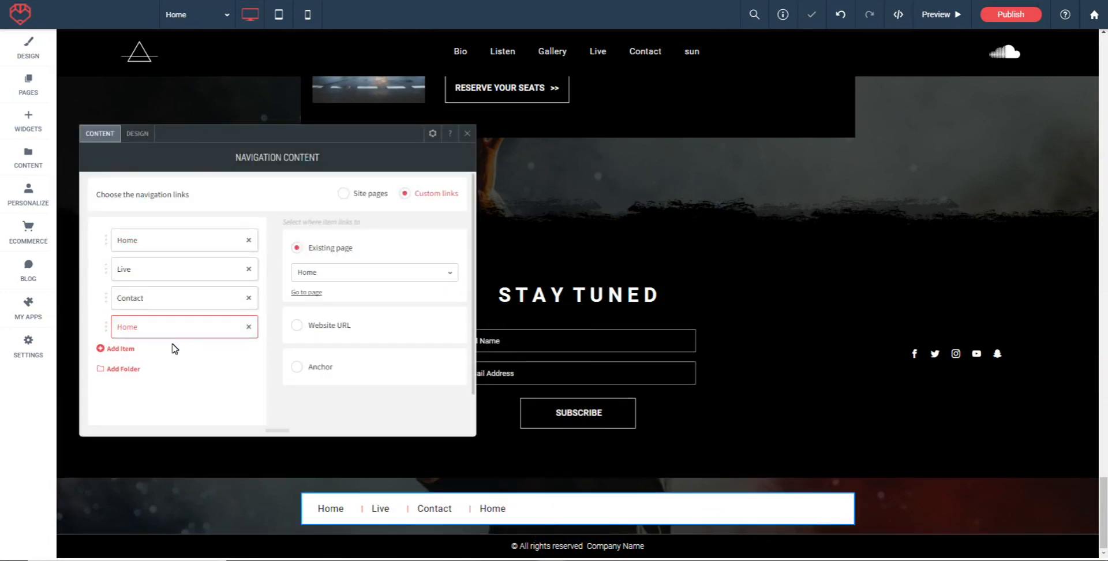
left_click(297, 367)
left_click(419, 355)
left_click(401, 377)
left_click(411, 353)
scroll(422, 375, "down", 1)
left_click(385, 415)
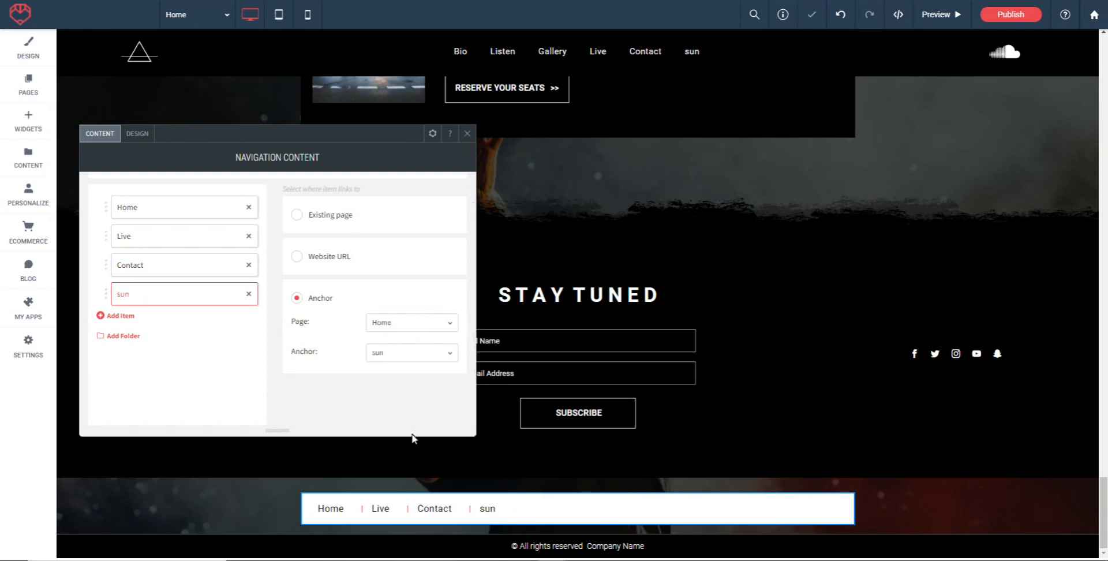
left_click(468, 134)
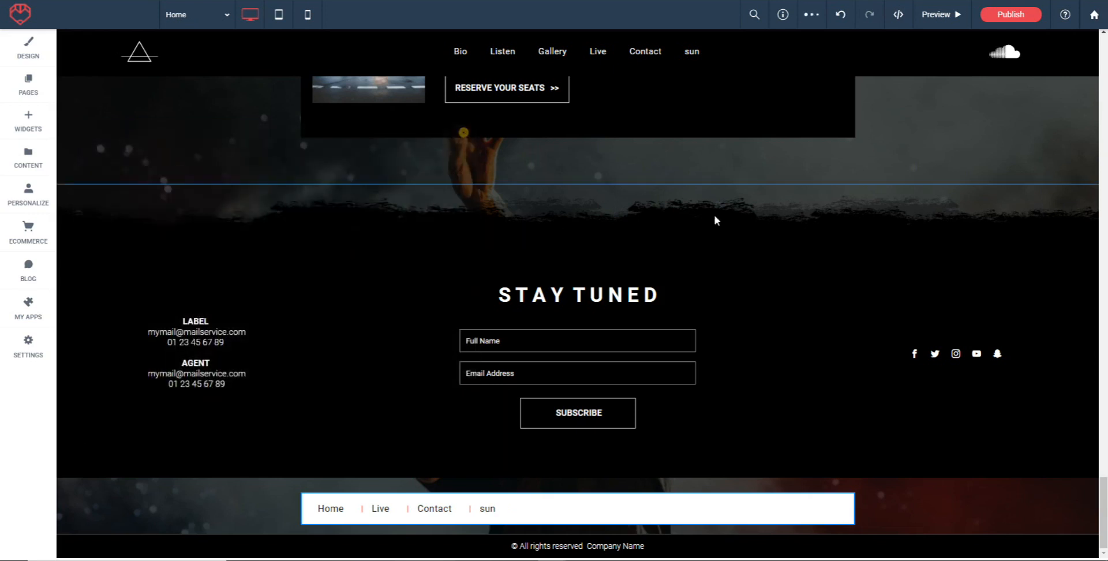
Step: Preview the site and test that the footer's "sun" link leads to the sun image section
left_click(935, 14)
scroll(454, 202, "down", 1)
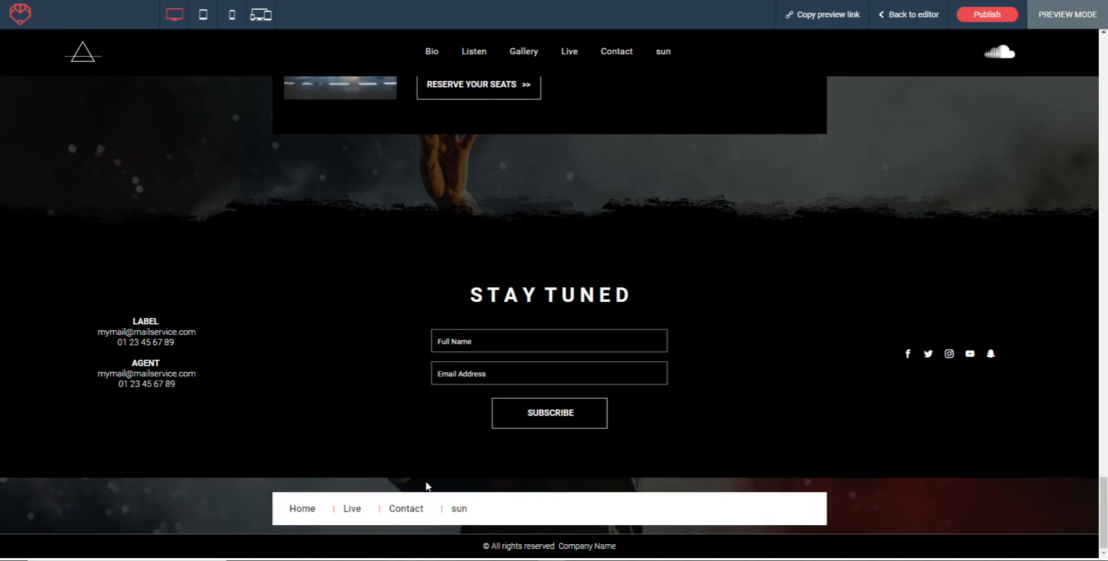
left_click(460, 511)
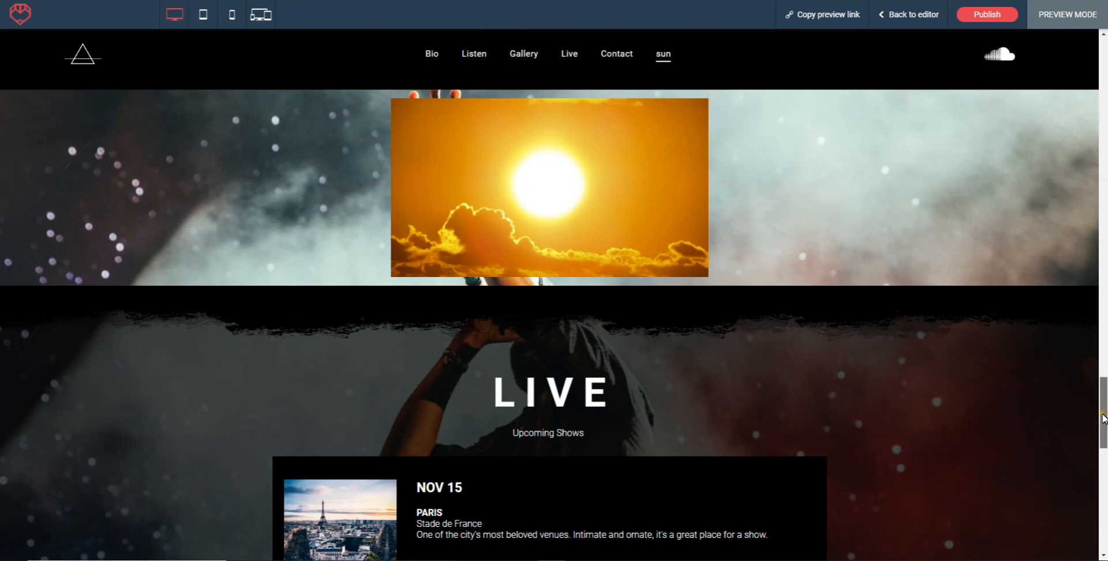
scroll(1104, 411, "up", 1)
left_click_drag(1106, 411, 1106, 416)
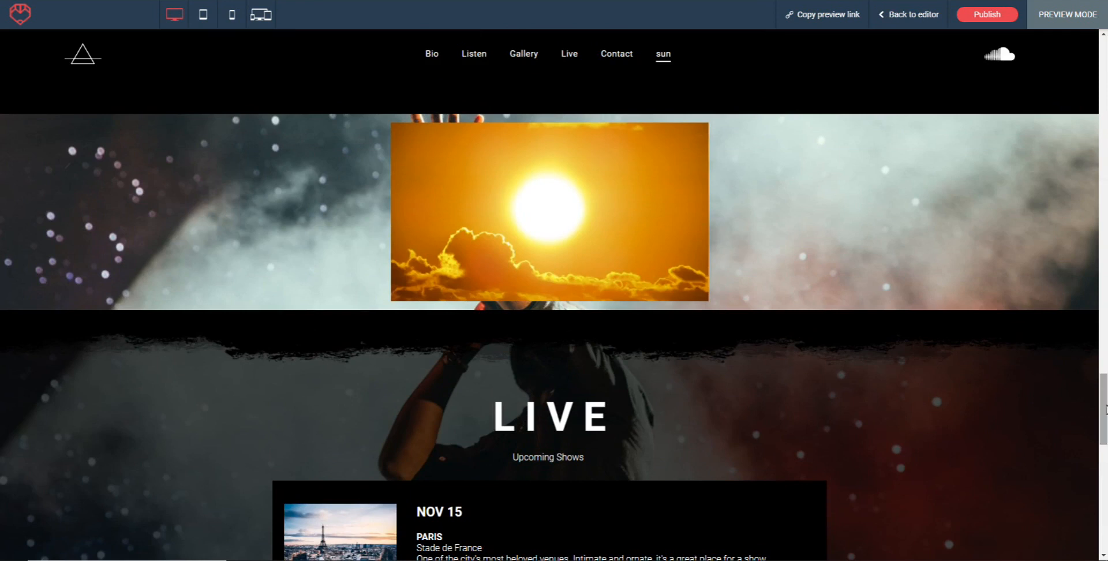